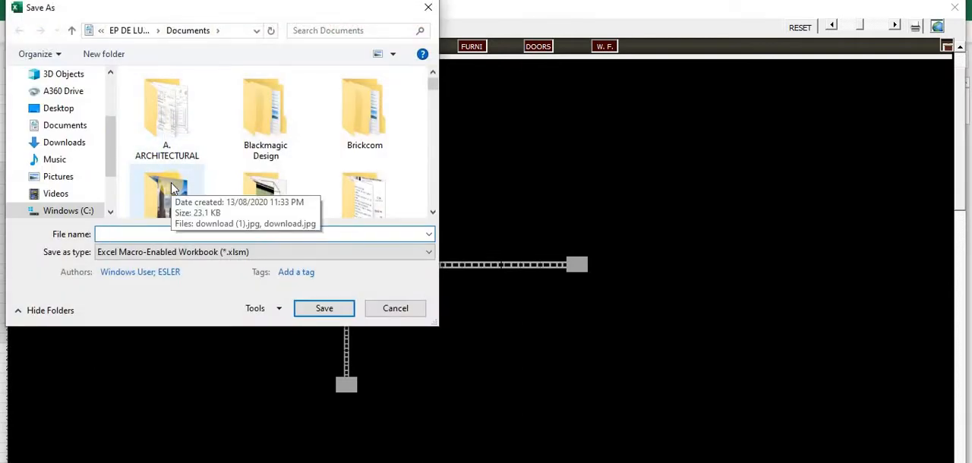
Save the macro-enabled workbook in Documents as eslerdob
type("esler")
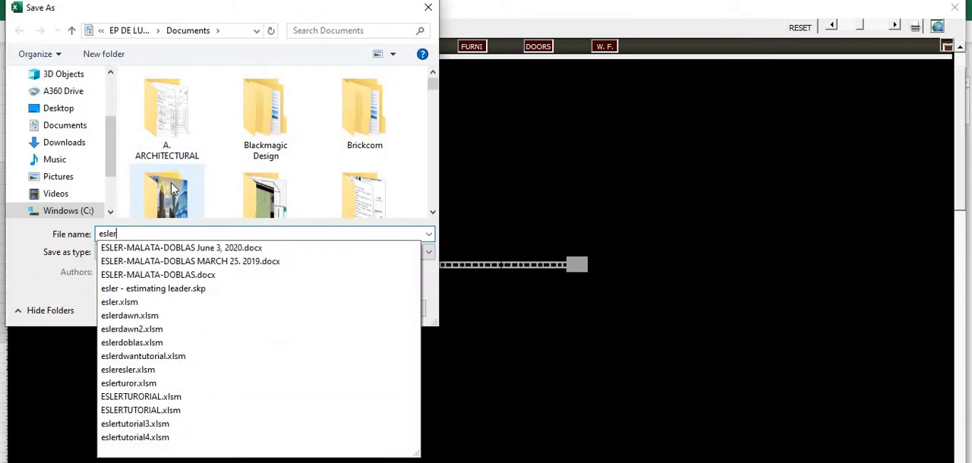
type("dob")
key("Return")
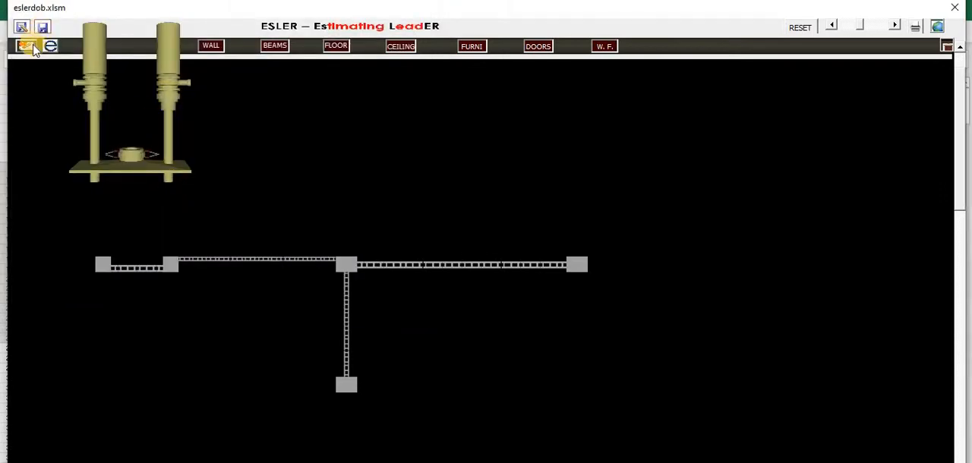
Try to demolish the thin horizontal wall with the hammer tool while no department is active
left_click(33, 48)
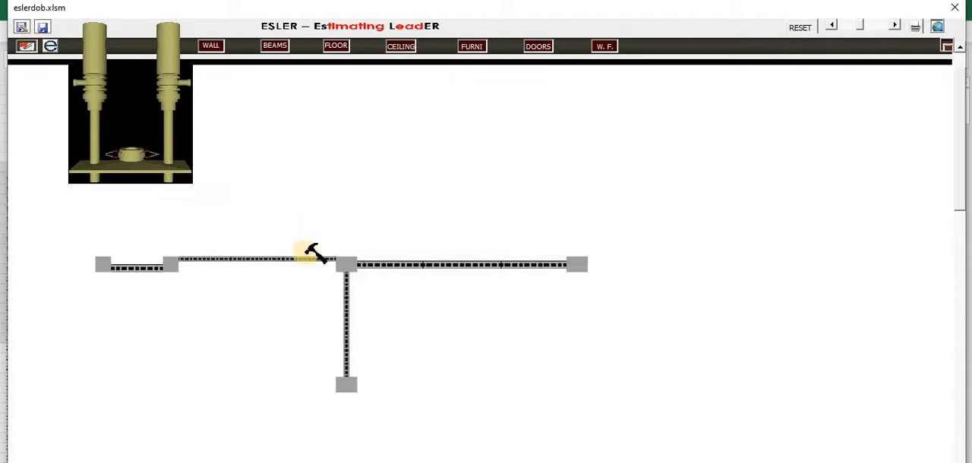
left_click(306, 259)
left_click(306, 259)
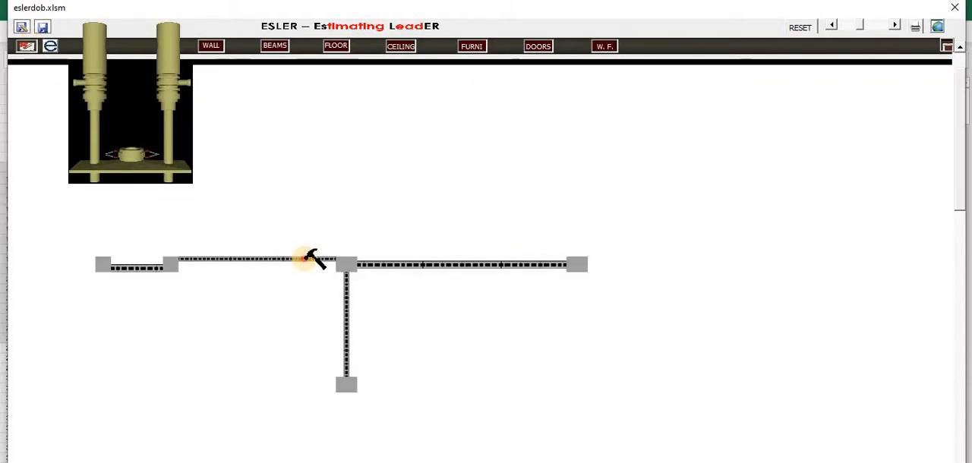
left_click(26, 47)
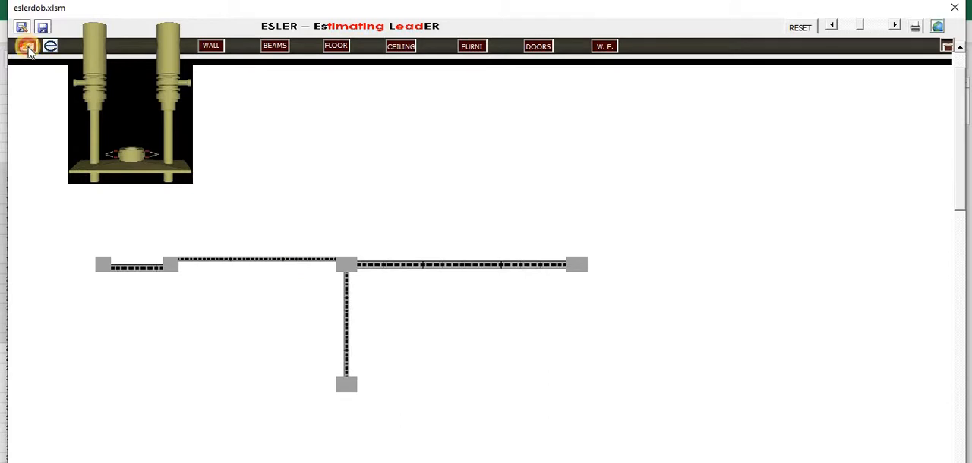
Activate the Wall department and demolish the thin horizontal wall and the column at the wall junction
left_click_drag(140, 73, 219, 79)
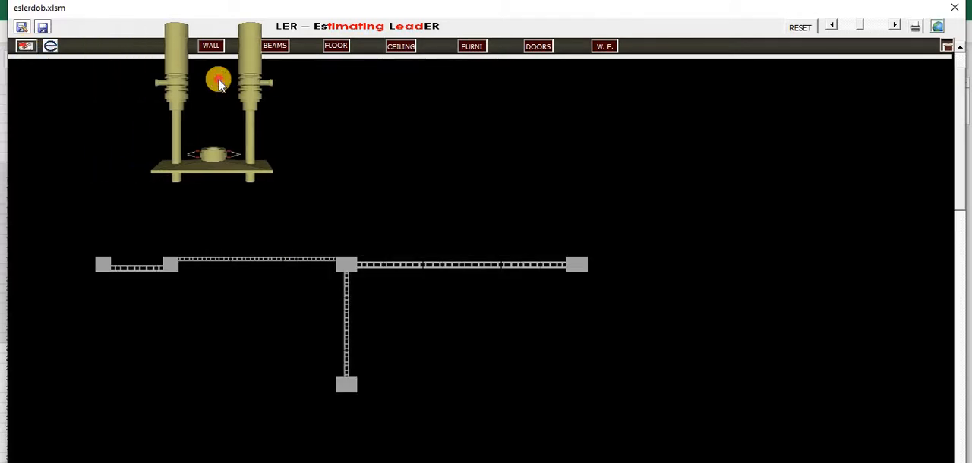
left_click(26, 47)
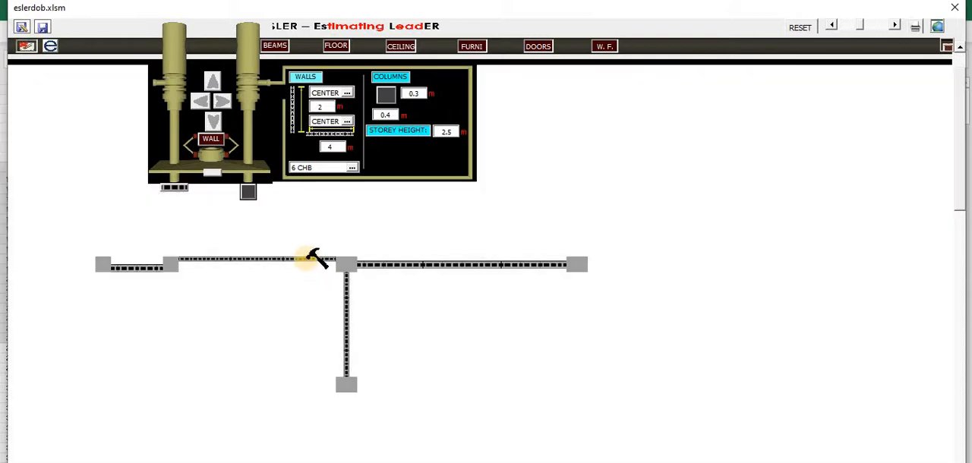
left_click(316, 259)
left_click(347, 262)
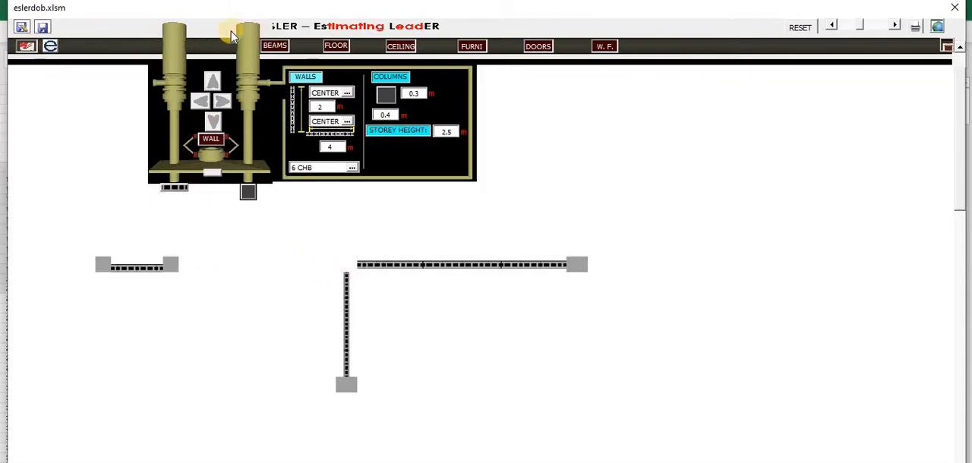
left_click(28, 47)
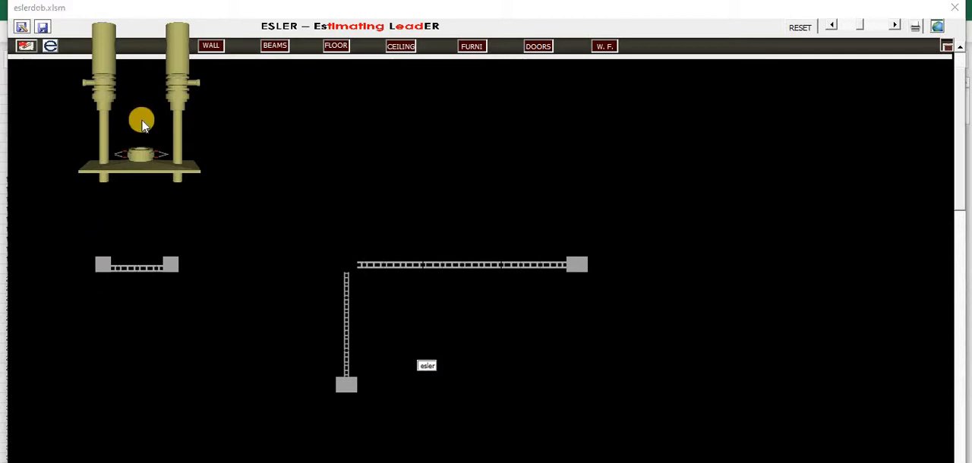
Reset the drawing to a single starting column and set the column's 0.4 m dimension to 0.3 m
left_click(148, 91)
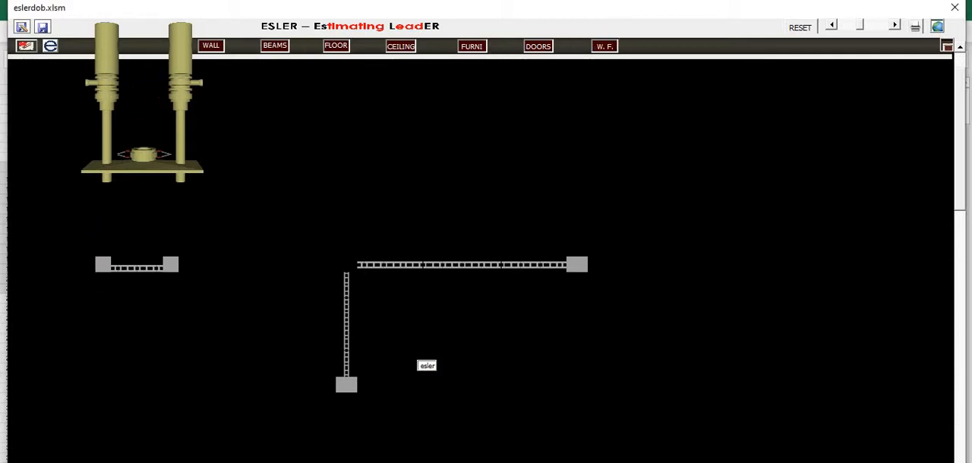
left_click(799, 28)
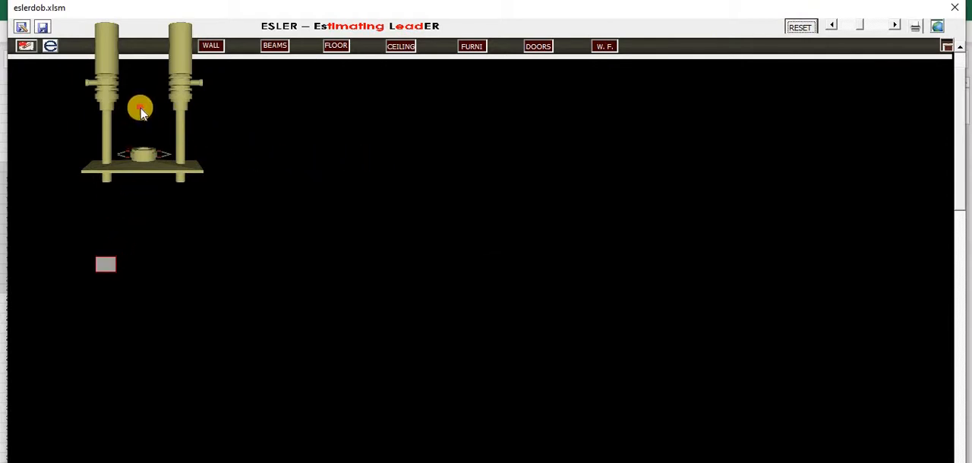
left_click(217, 113)
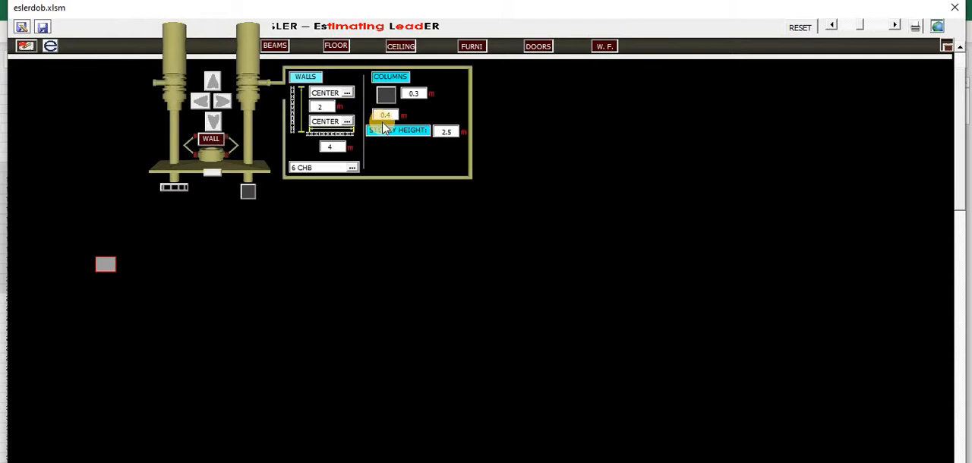
left_click_drag(397, 114, 348, 117)
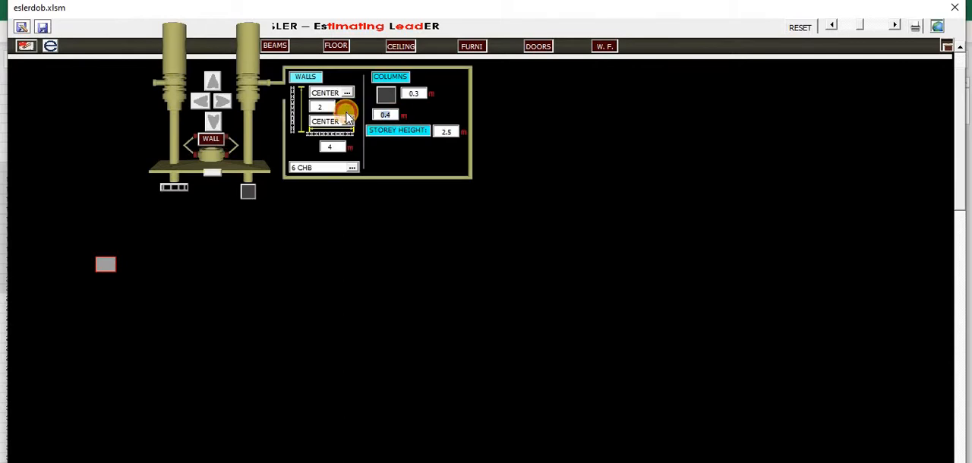
left_click(798, 25)
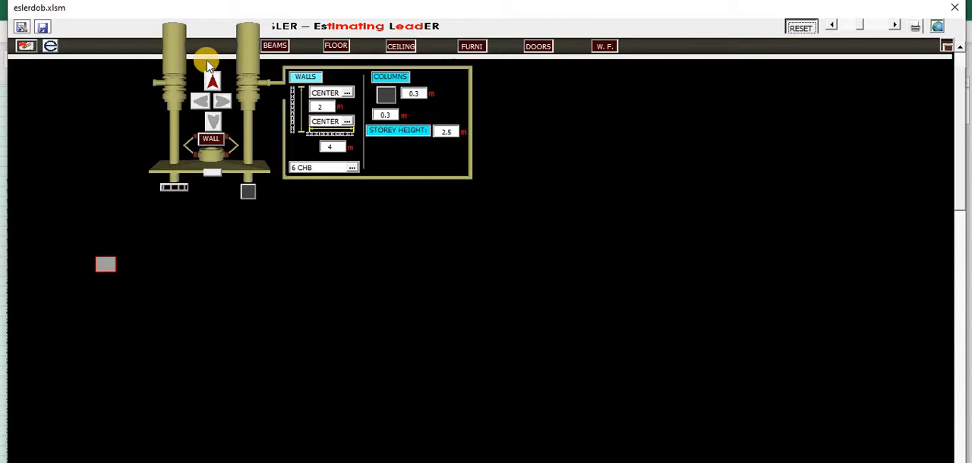
left_click_drag(206, 63, 94, 68)
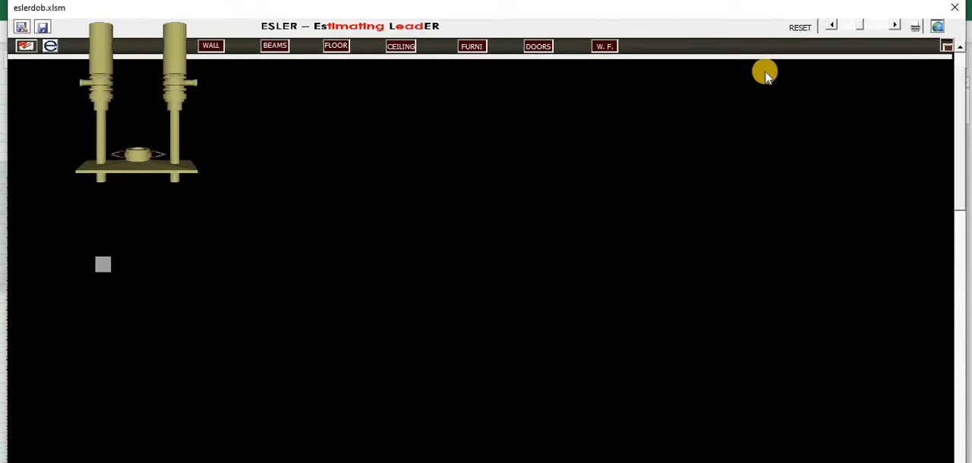
Start printing the drawing and cancel saving the print output
left_click(832, 26)
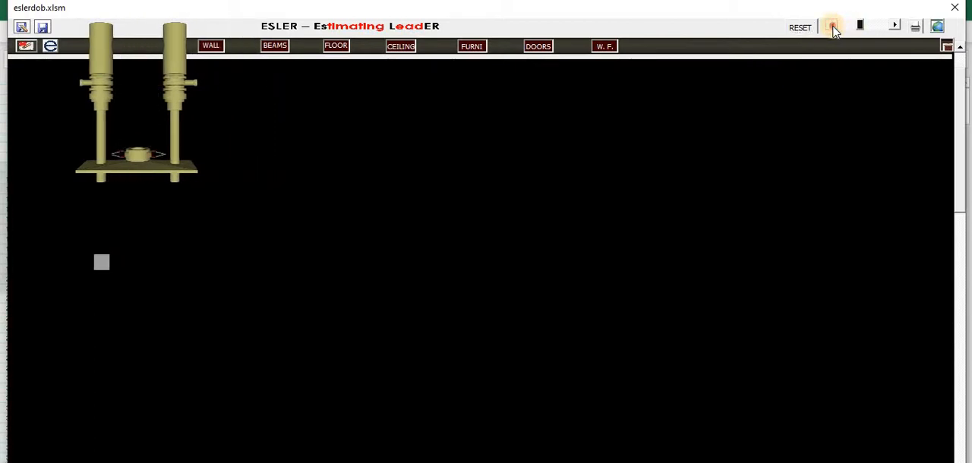
left_click(897, 27)
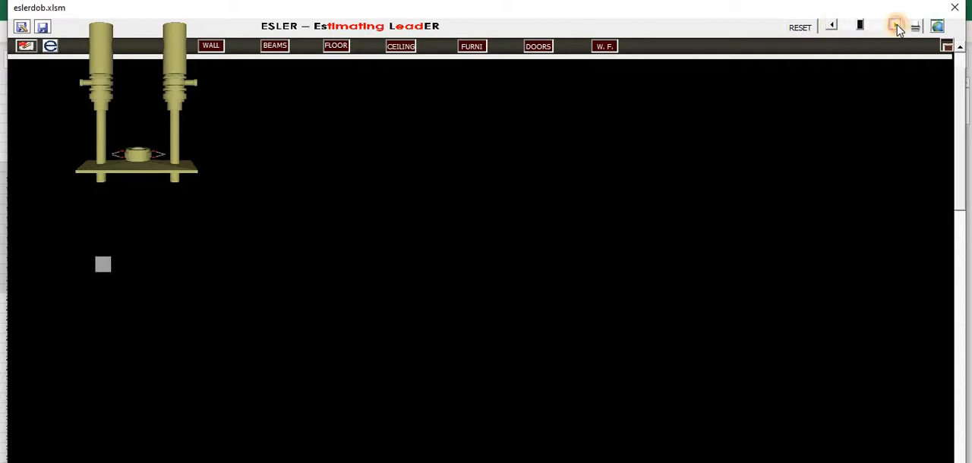
left_click(915, 28)
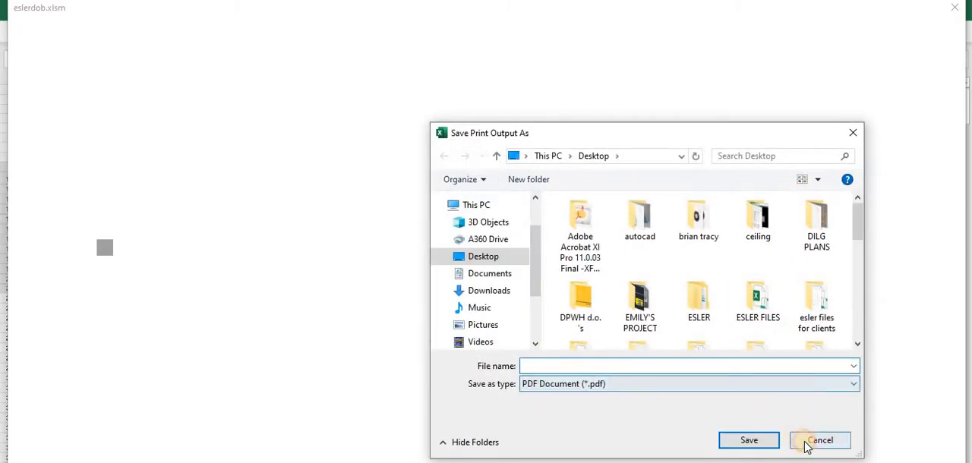
left_click(818, 440)
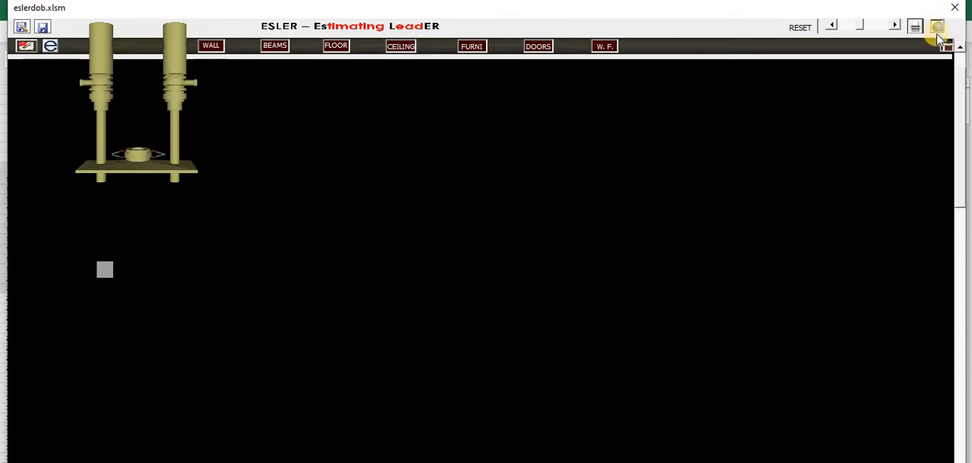
Open the location cost settings and examine the island group choices and the provinces offered for Region I (Ilocos Region)
left_click(939, 28)
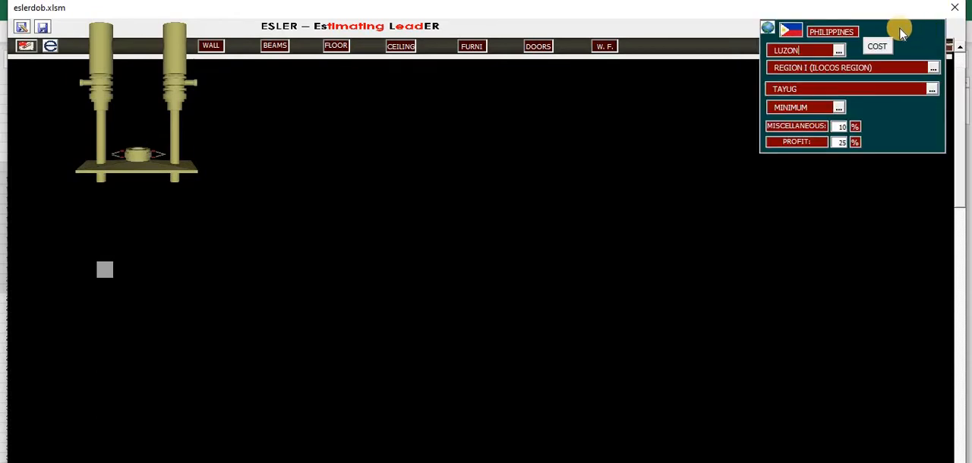
left_click(840, 50)
left_click(840, 51)
left_click(840, 51)
left_click(933, 89)
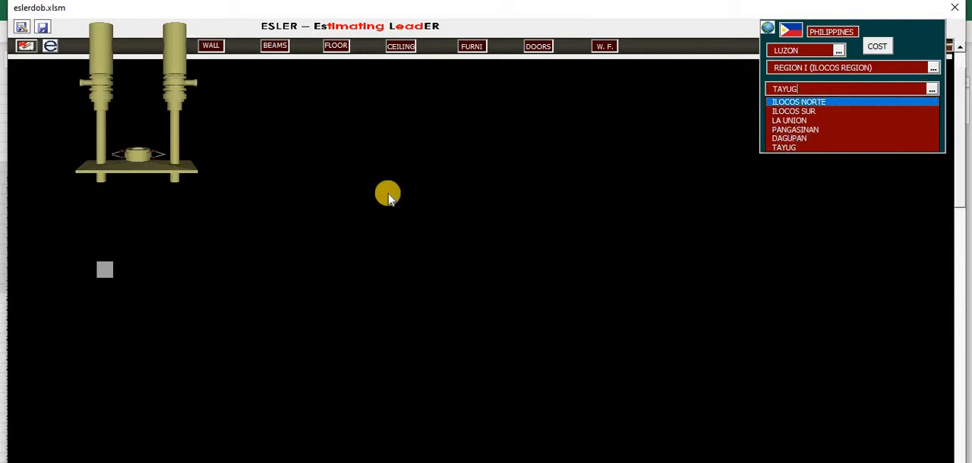
left_click(387, 196)
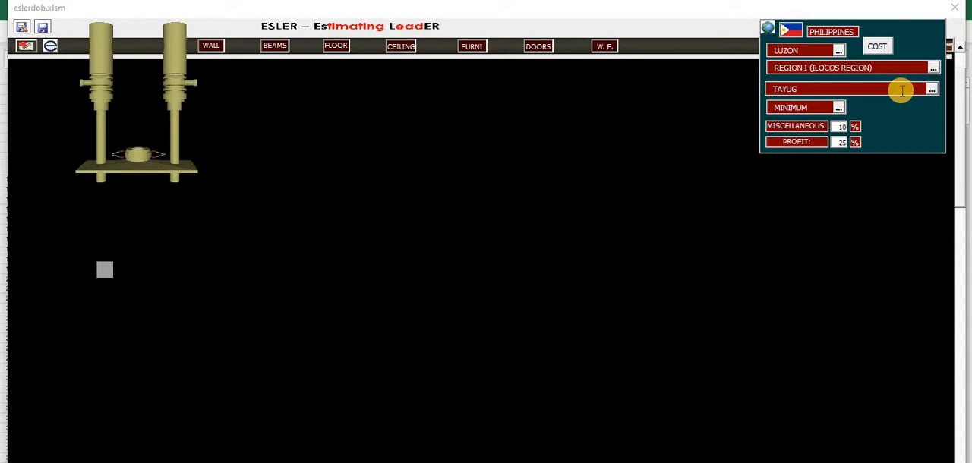
Try the Maximum and Average price levels, return the level to Minimum, and close the location cost settings
left_click(839, 107)
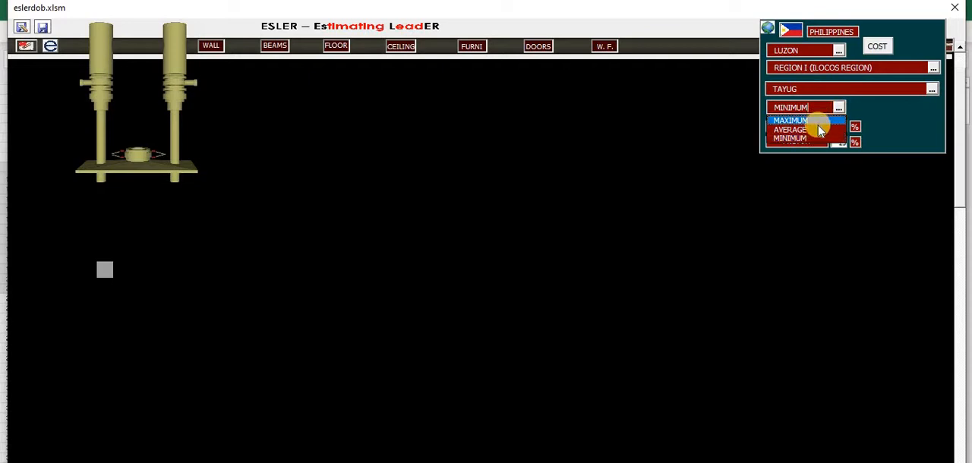
left_click(839, 108)
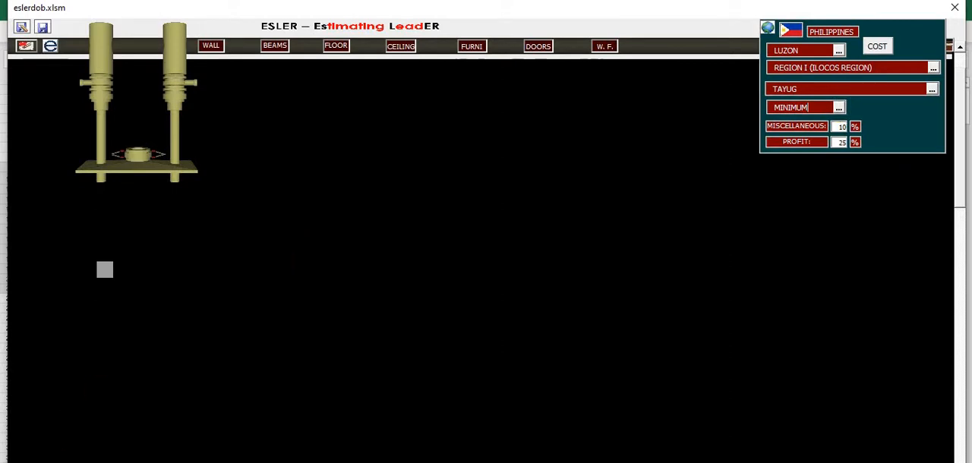
left_click(840, 110)
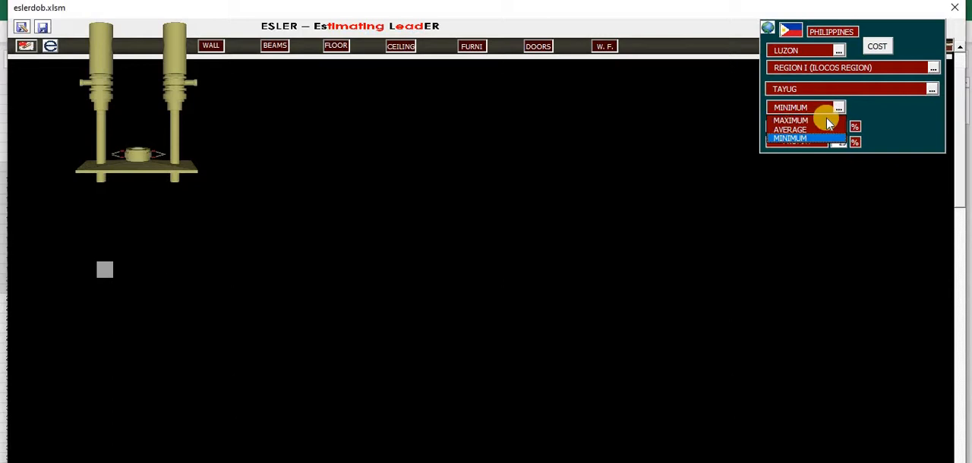
left_click(824, 118)
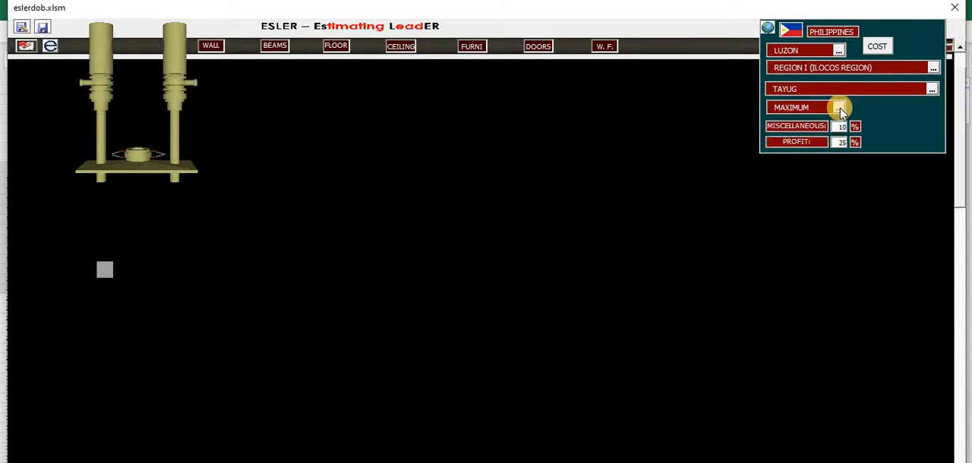
left_click(840, 109)
left_click(827, 127)
left_click(839, 108)
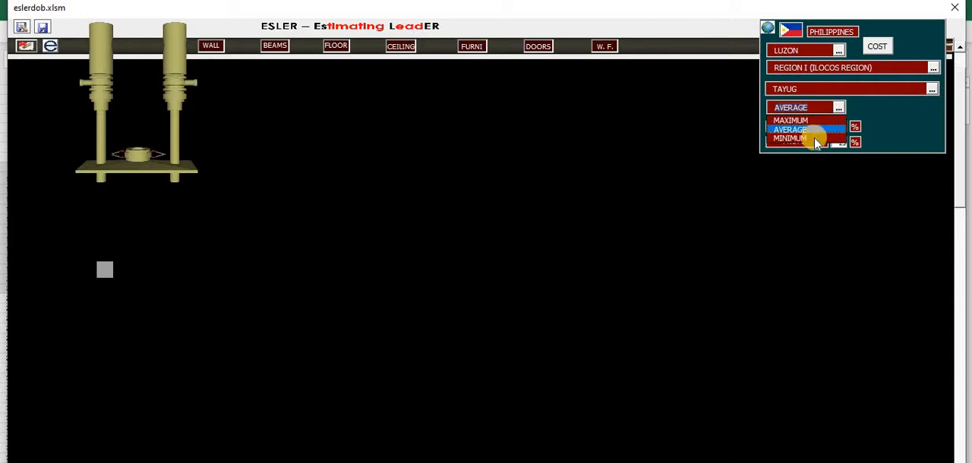
left_click(811, 139)
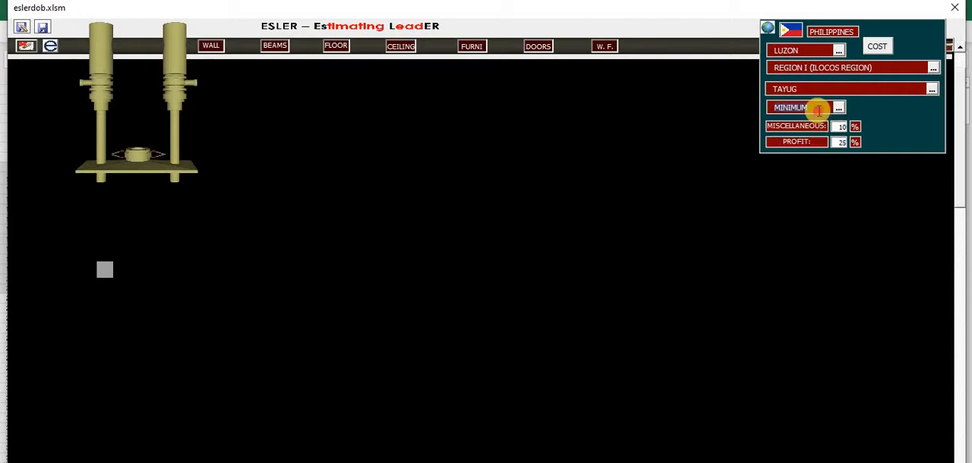
left_click(819, 111)
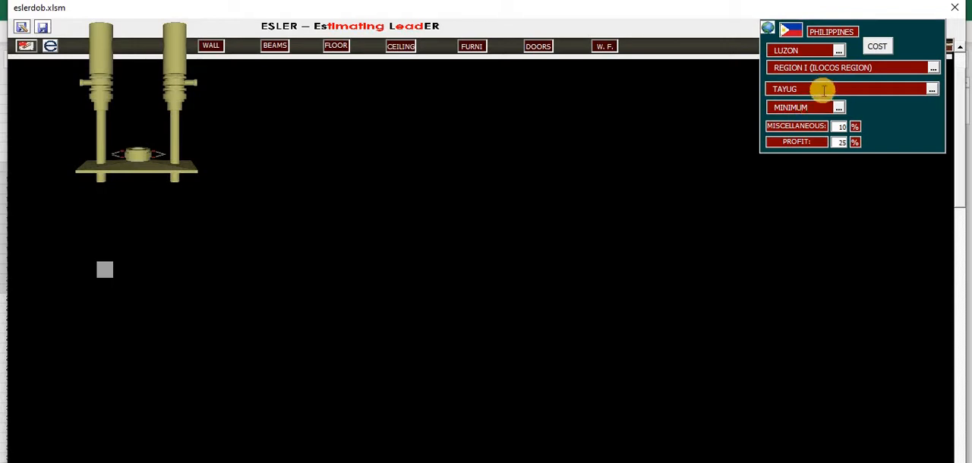
left_click(823, 89)
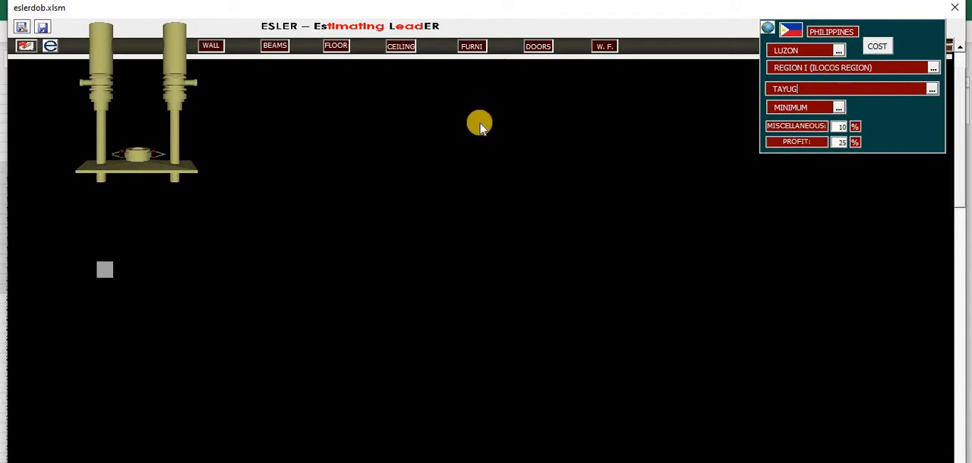
left_click(768, 29)
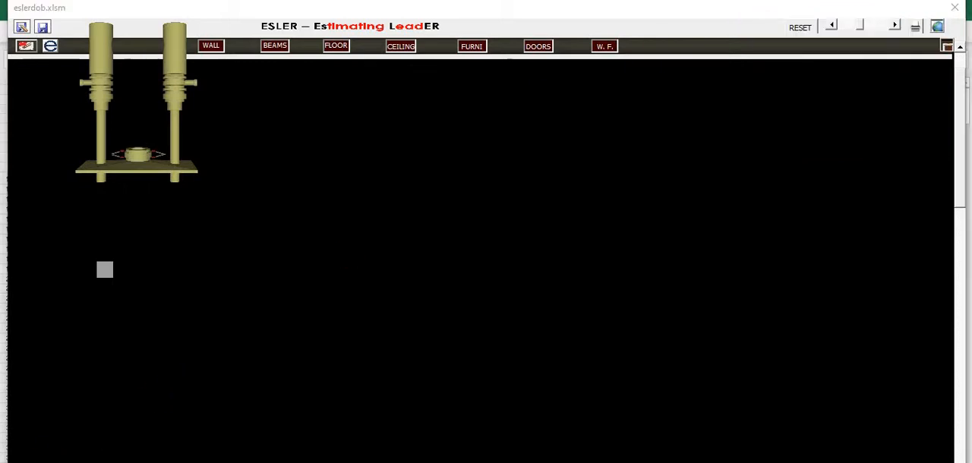
Activate the Floor department, show its tile finishes, and open the materials depot for it
left_click(947, 48)
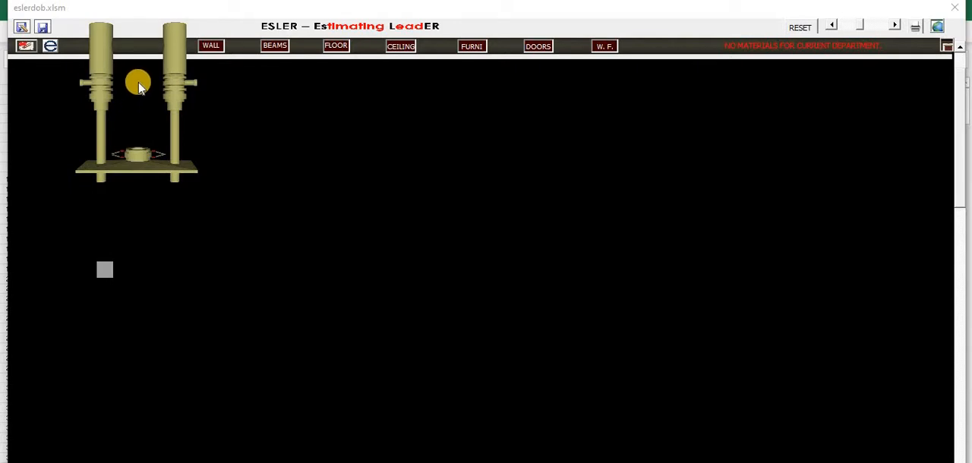
left_click_drag(138, 86, 336, 80)
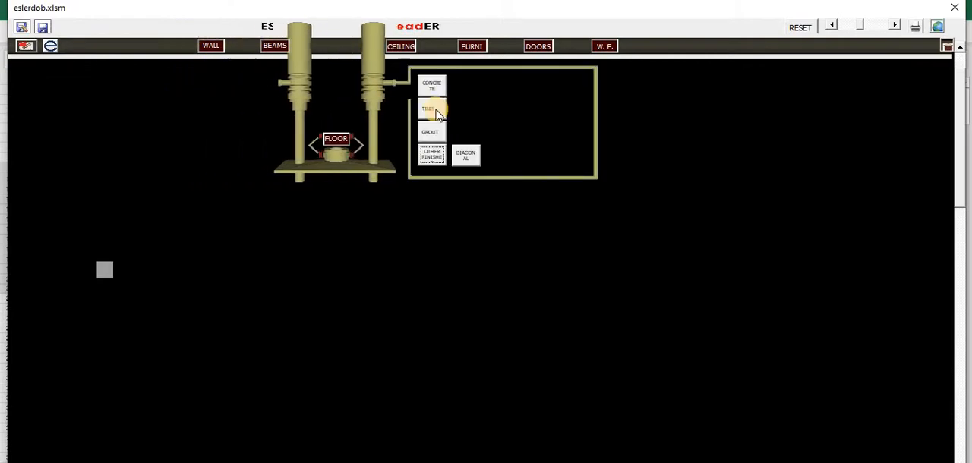
left_click(433, 110)
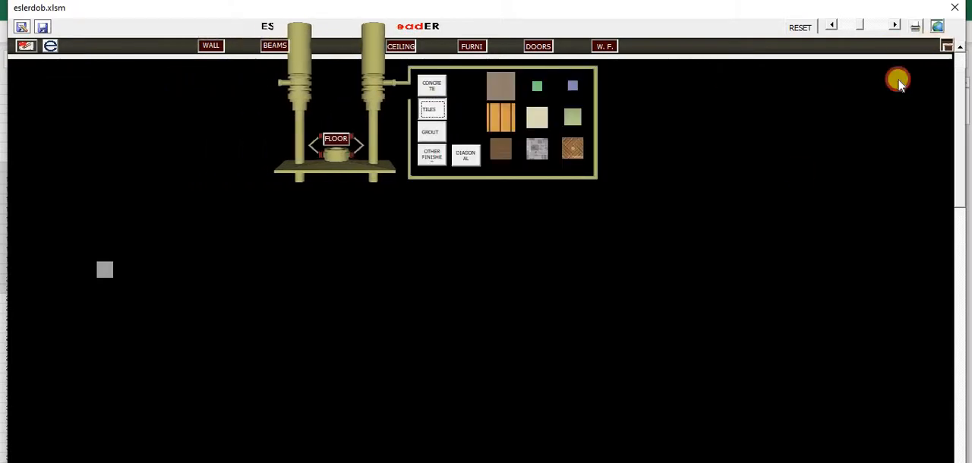
left_click(899, 84)
left_click(783, 208)
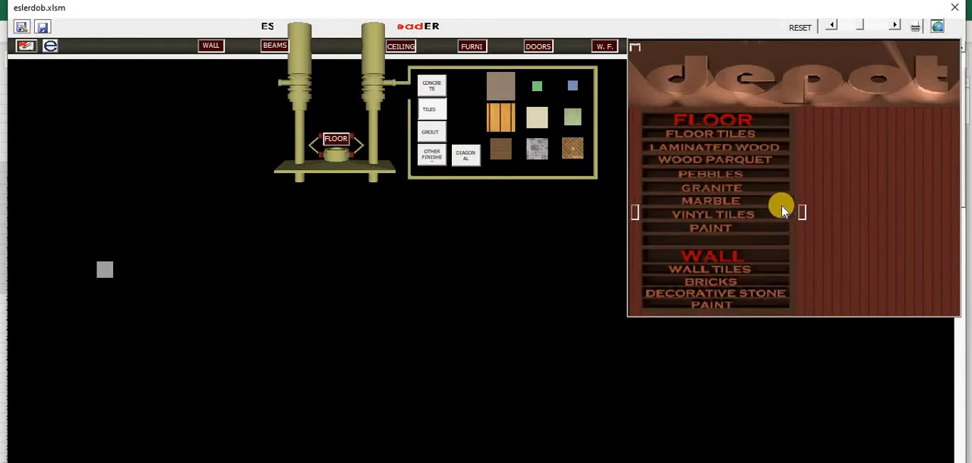
Open both depot doors to examine the floor, wall and ceiling material categories, close the doors and leave the depot
left_click(802, 211)
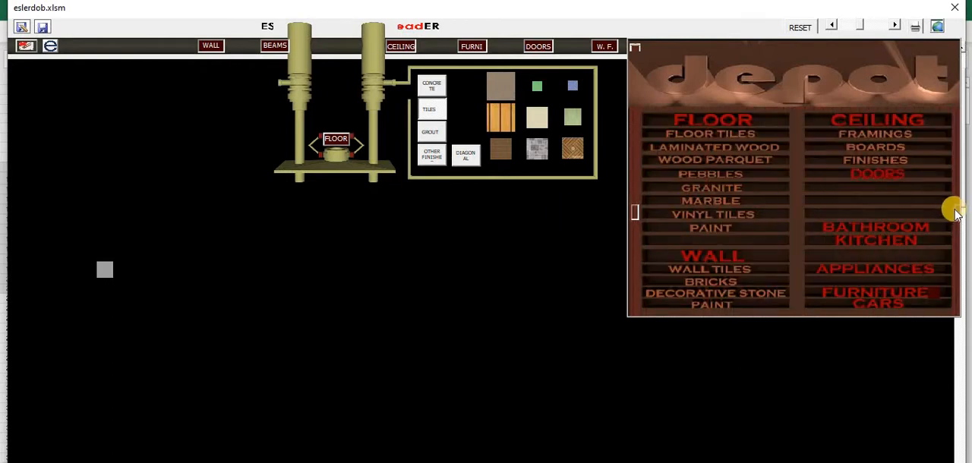
left_click(917, 212)
left_click(638, 214)
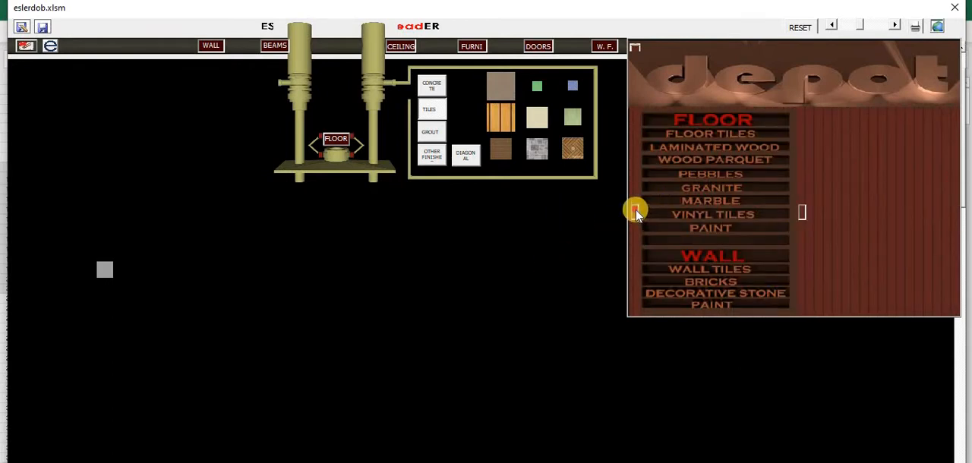
left_click_drag(636, 214, 727, 218)
left_click(823, 214)
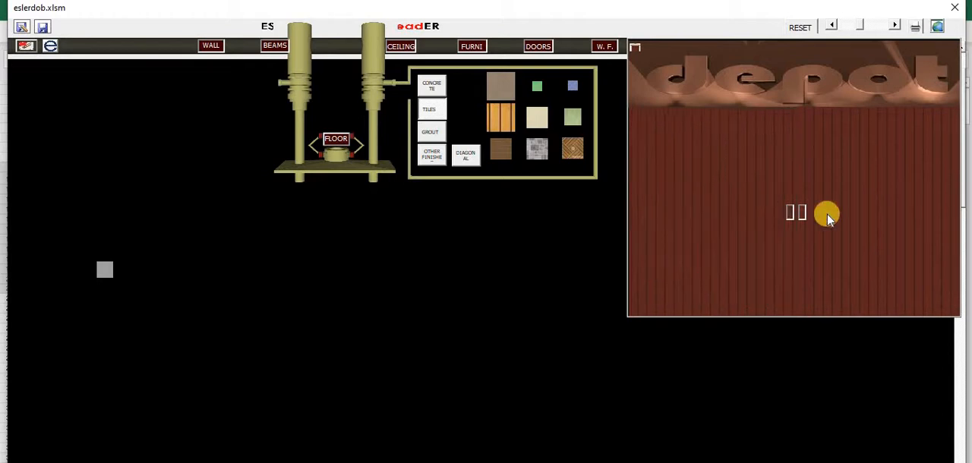
left_click(848, 83)
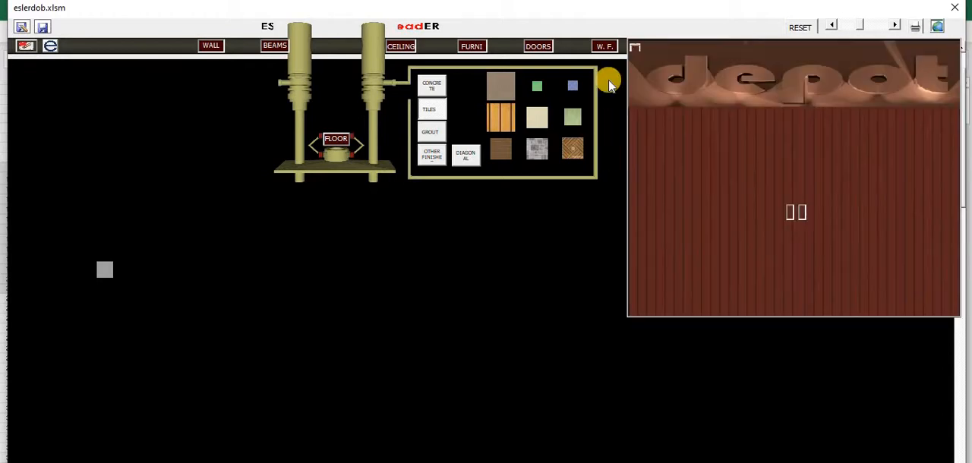
left_click(635, 48)
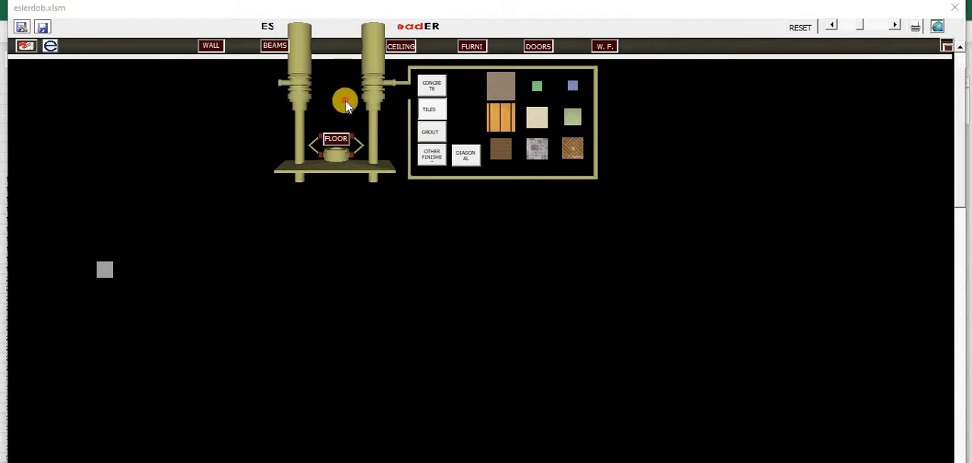
Leave the Floor department and activate the Wall department to show its wall, column and storey height settings
left_click(166, 107)
left_click(146, 108)
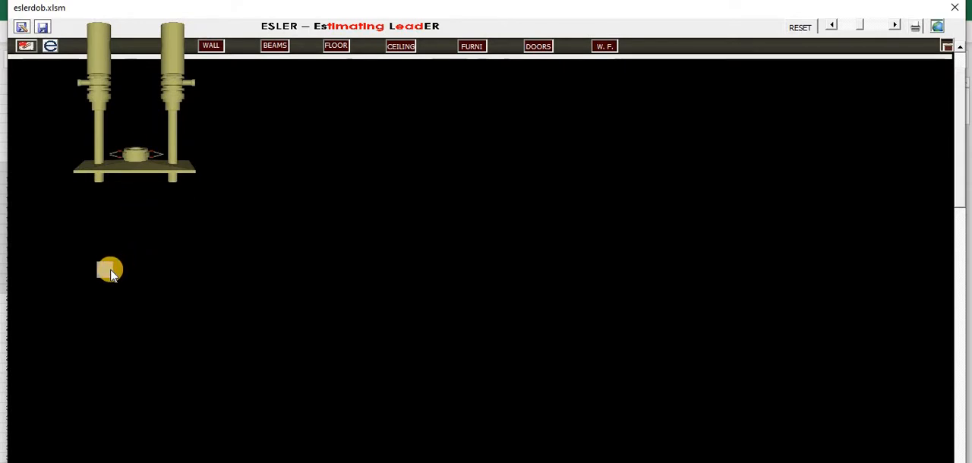
left_click(216, 85)
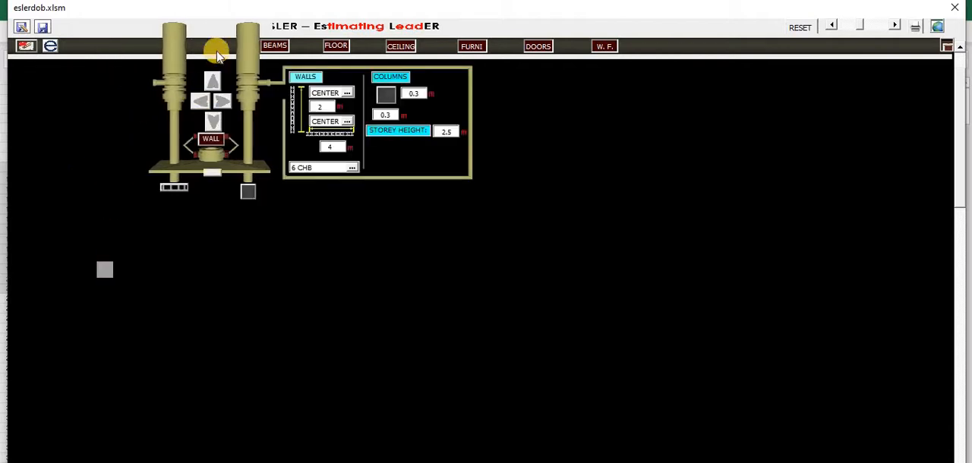
left_click(129, 53)
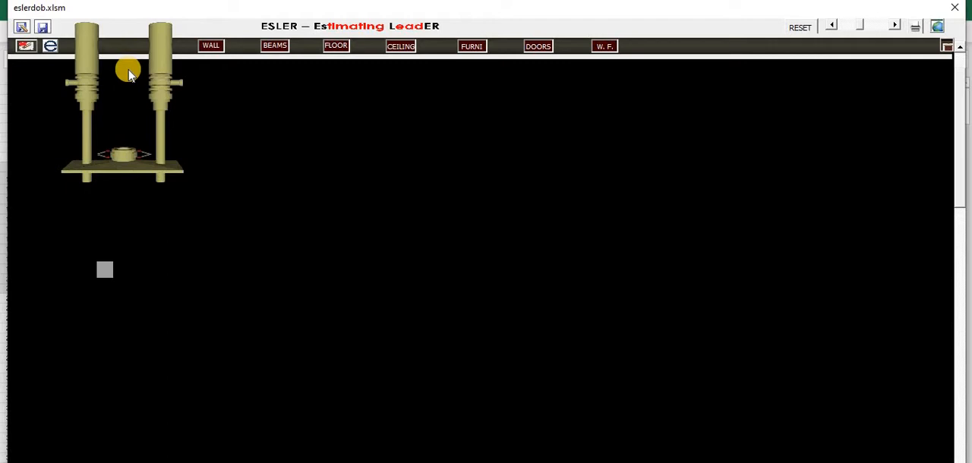
left_click(210, 45)
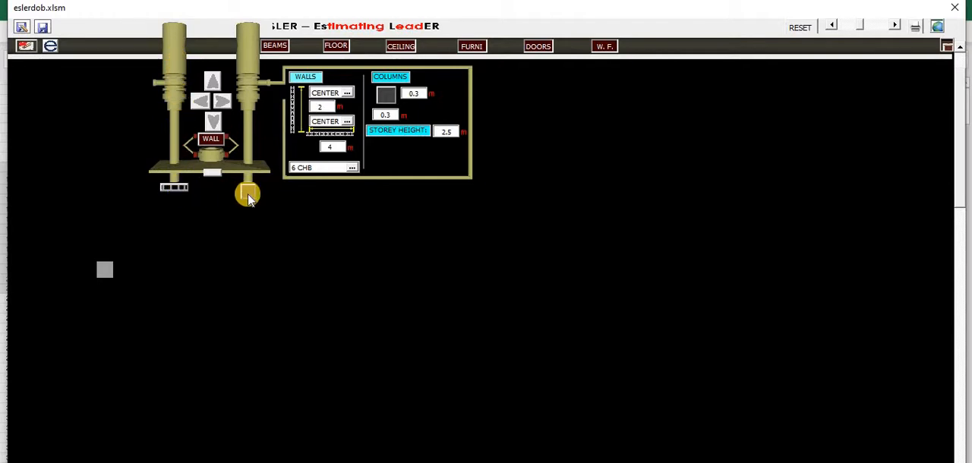
Try swapping the wall and column placement order and switching the end column off, and restore the original wall-then-column setup
left_click(216, 177)
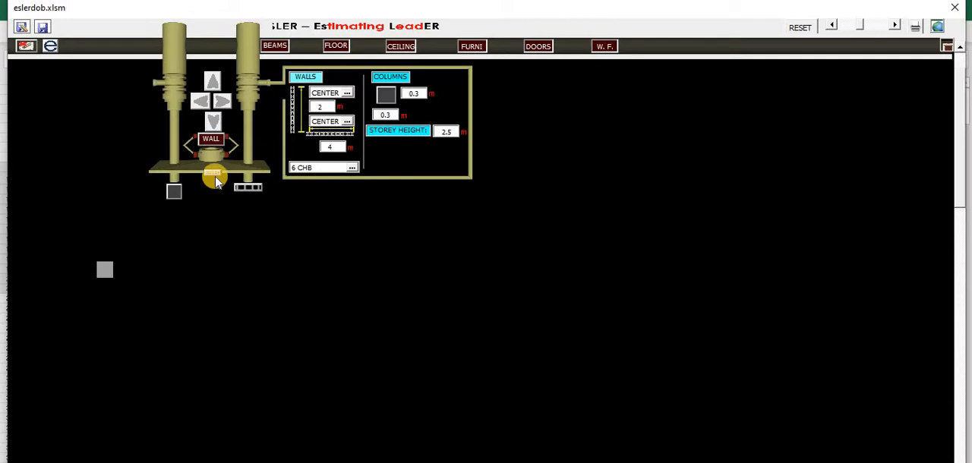
left_click(216, 177)
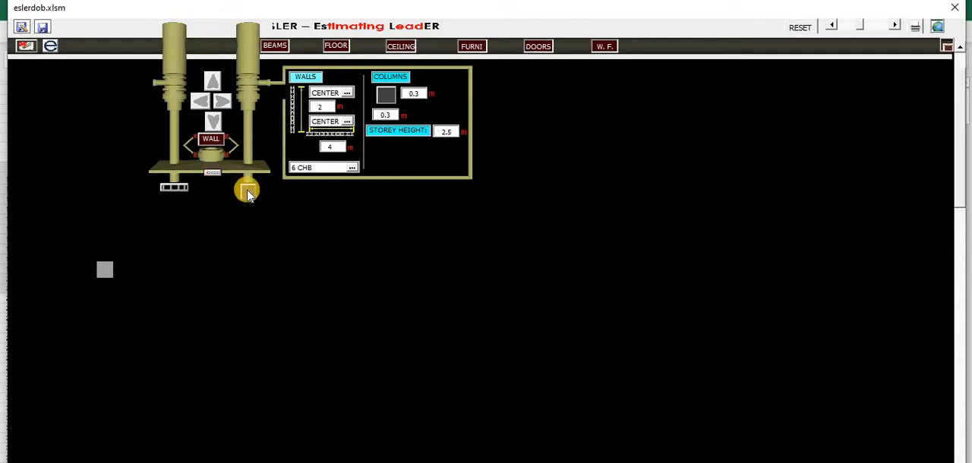
left_click(251, 191)
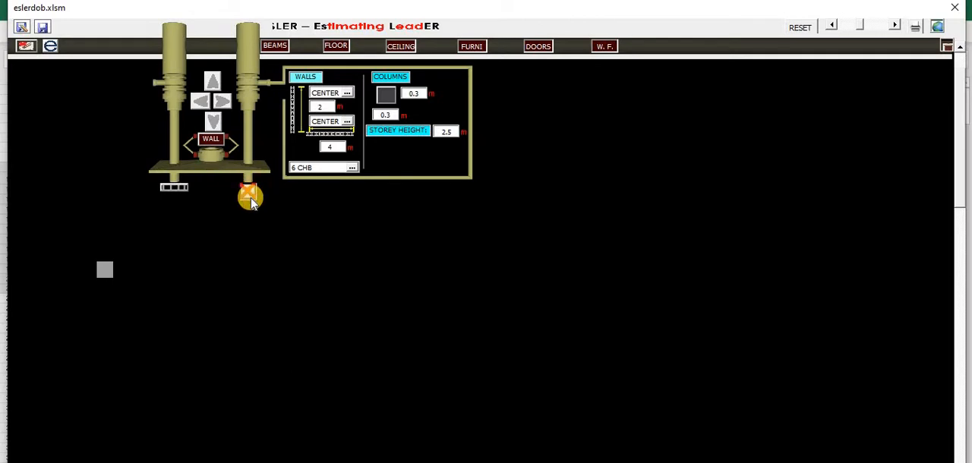
left_click(178, 190)
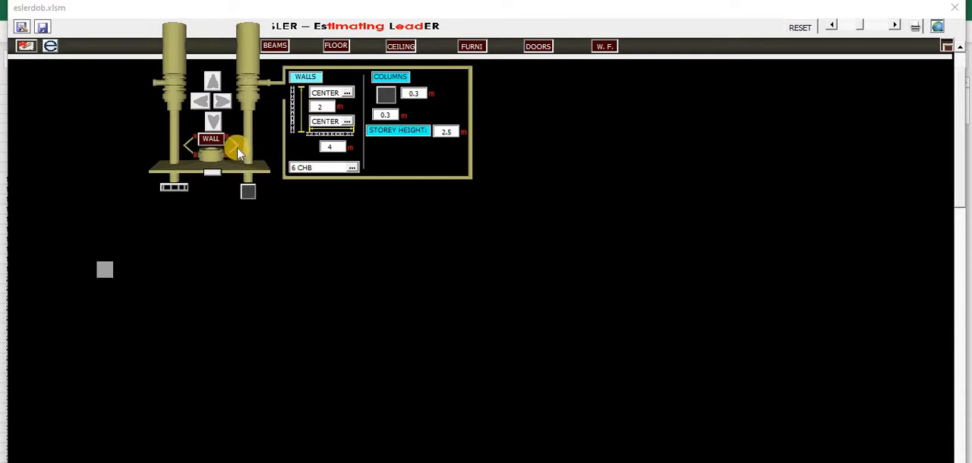
Build a 4 m 6 CHB wall rightward from the existing column, and a 2 m wall downward from that same column
left_click(107, 269)
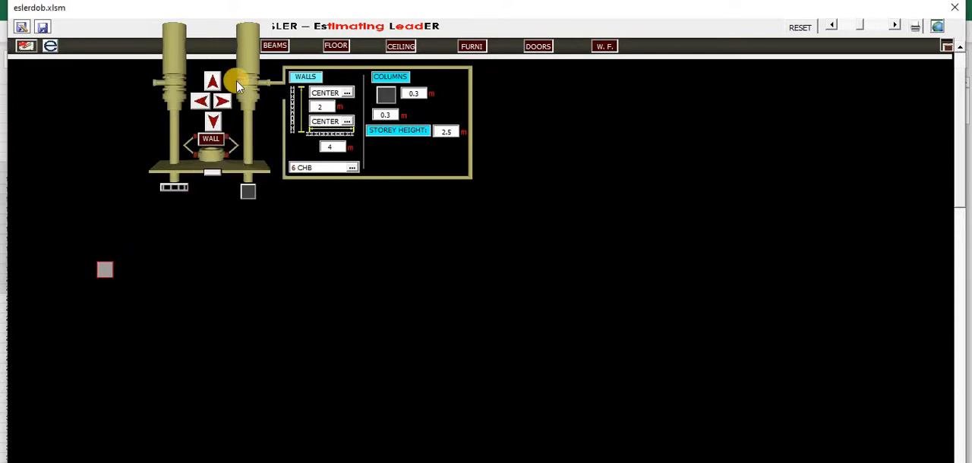
left_click(223, 102)
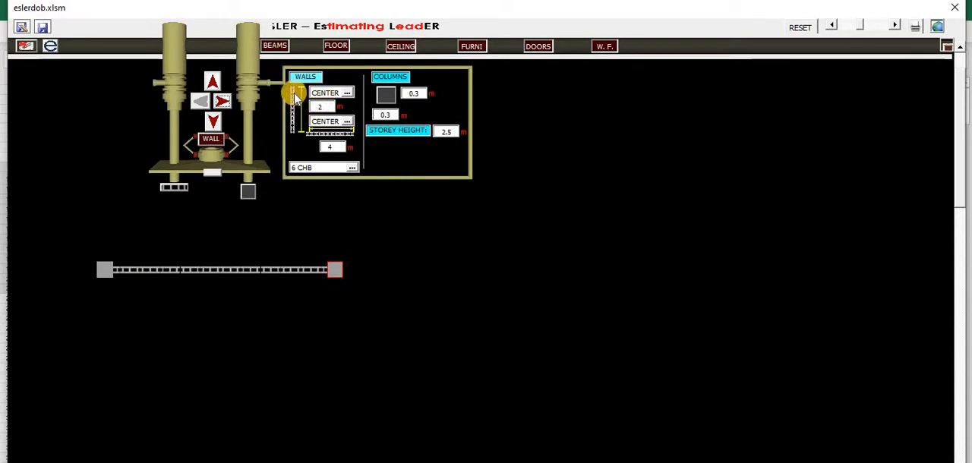
left_click(108, 272)
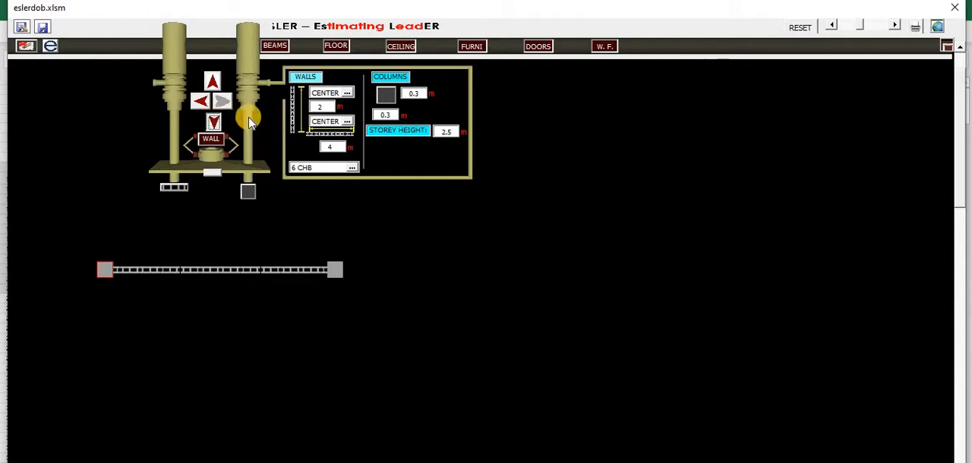
Set the horizontal wall alignment to TOP and extend a 4 m wall with an end column rightward from the second column
left_click(335, 269)
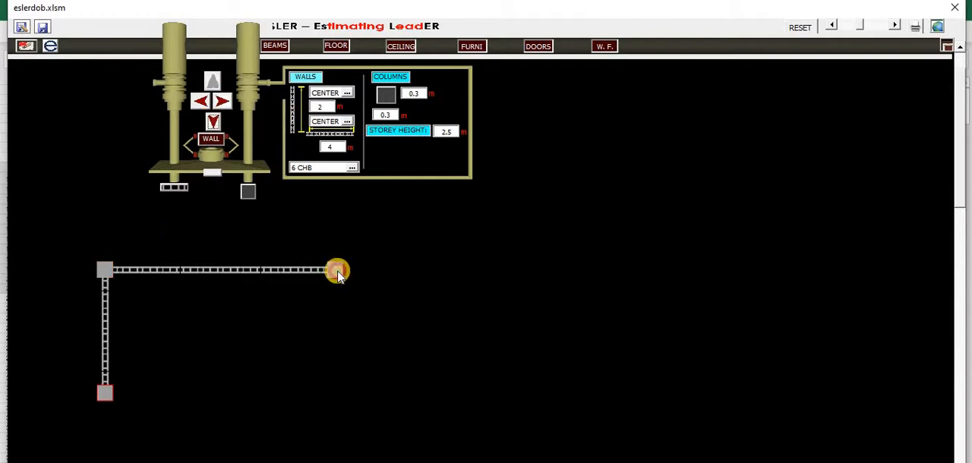
left_click(348, 123)
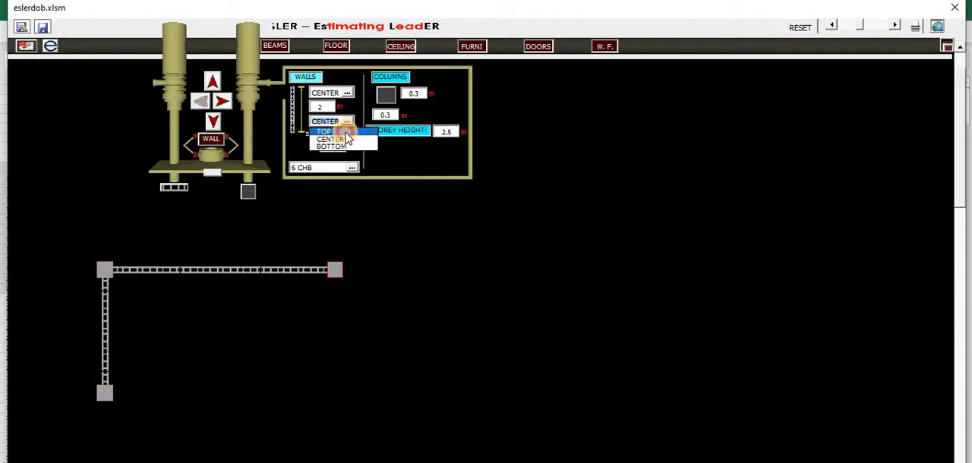
left_click(348, 135)
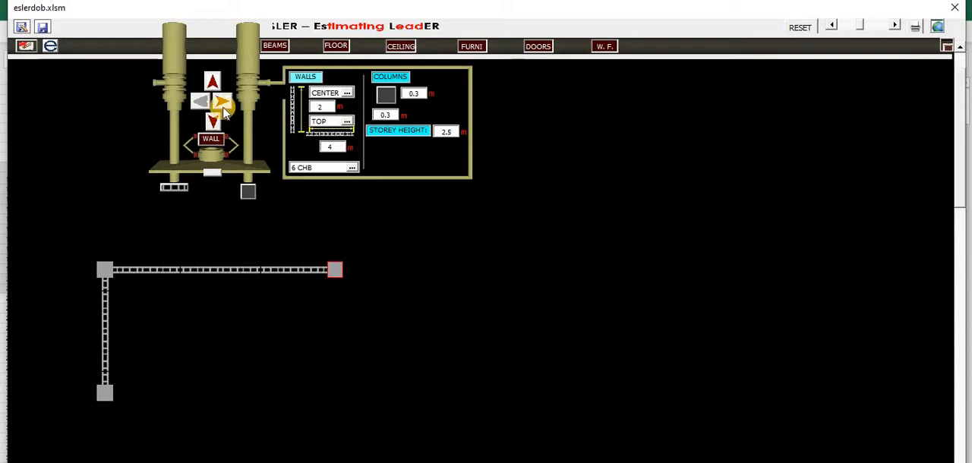
left_click(223, 102)
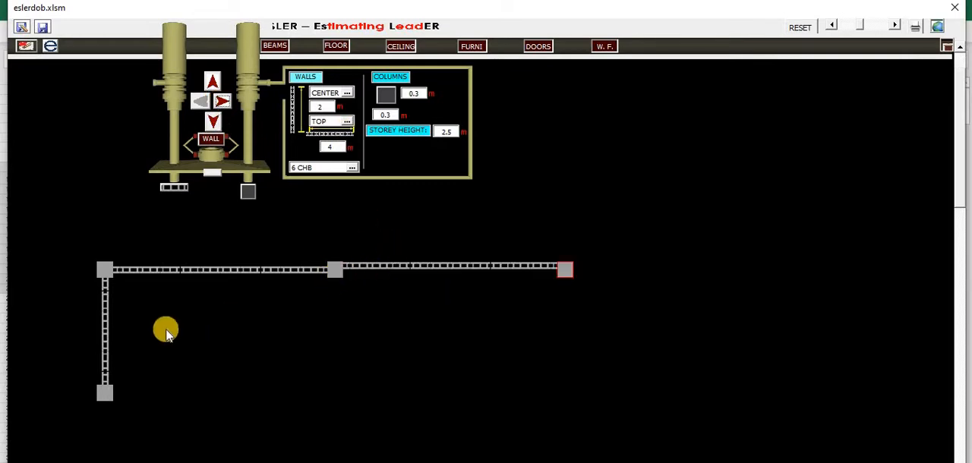
Check the vertical wall alignment while keeping CENTER, and set the wall type to 4 CHB
left_click(346, 94)
left_click(334, 103)
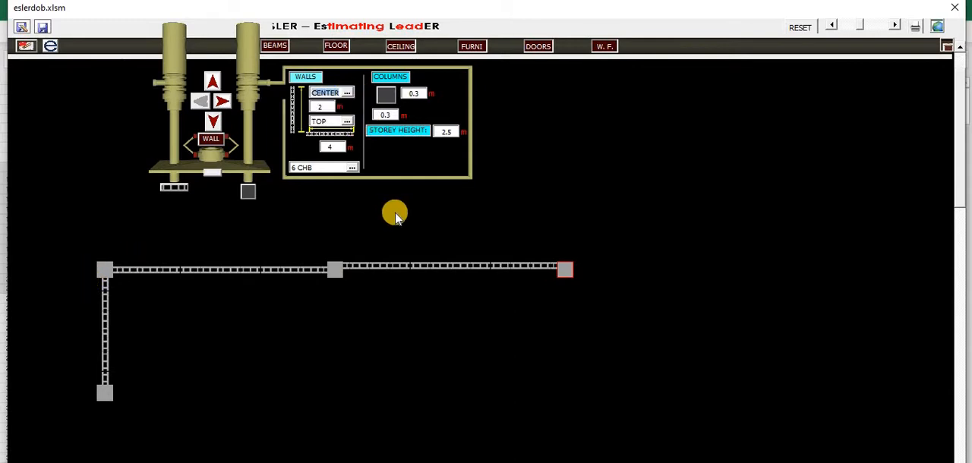
left_click(353, 168)
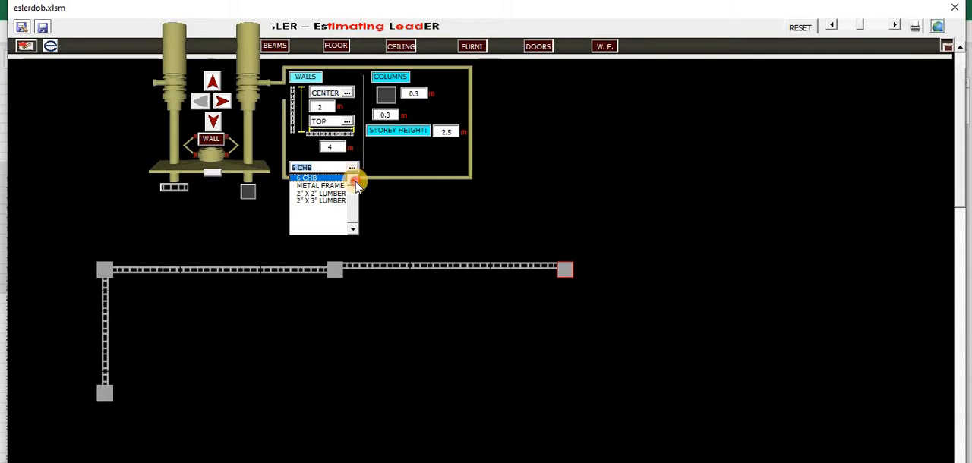
scroll(354, 180, "up", 1)
left_click(331, 179)
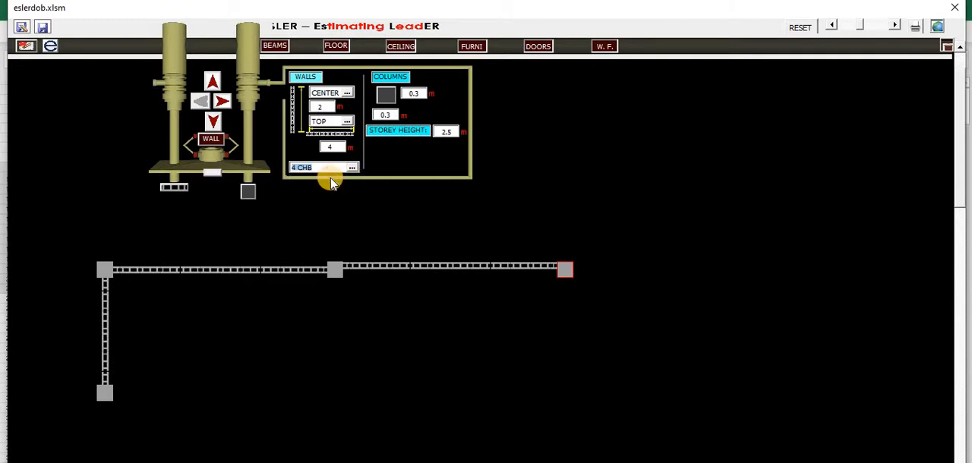
Switch the end column off and extend the wall rightward from the last column with a 4 m and a 2 m segment
left_click(249, 193)
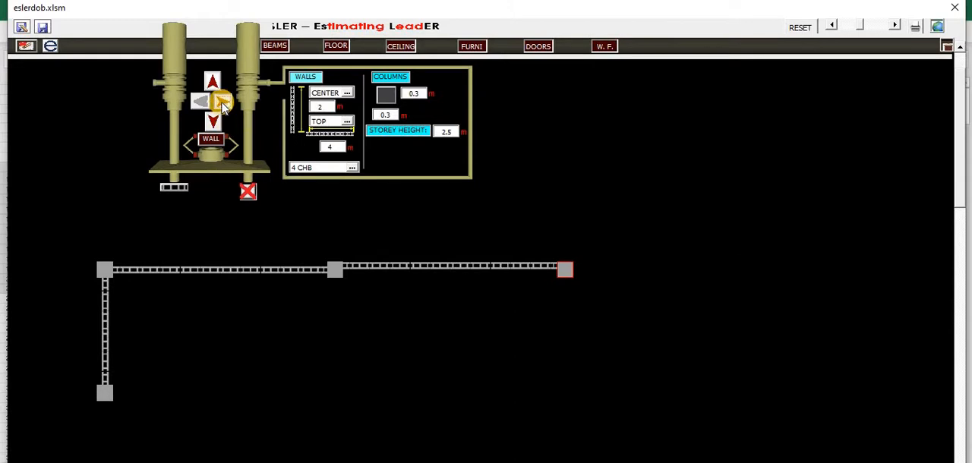
left_click(222, 104)
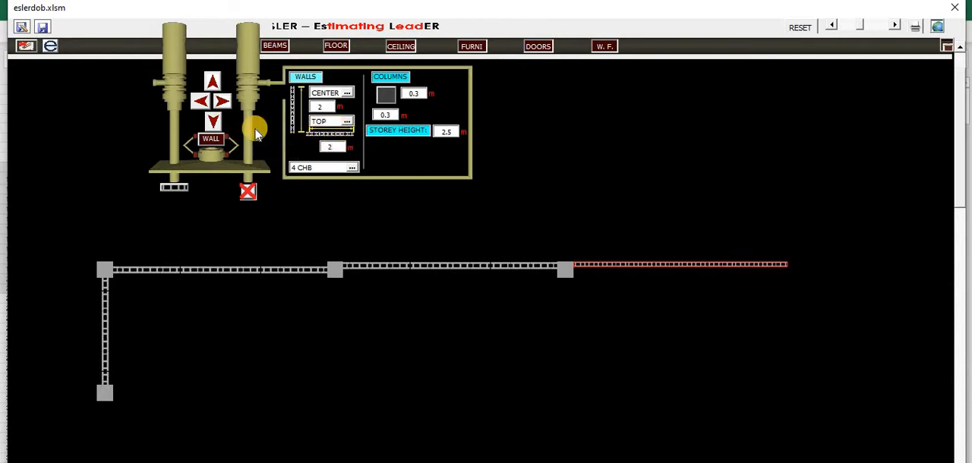
left_click(224, 102)
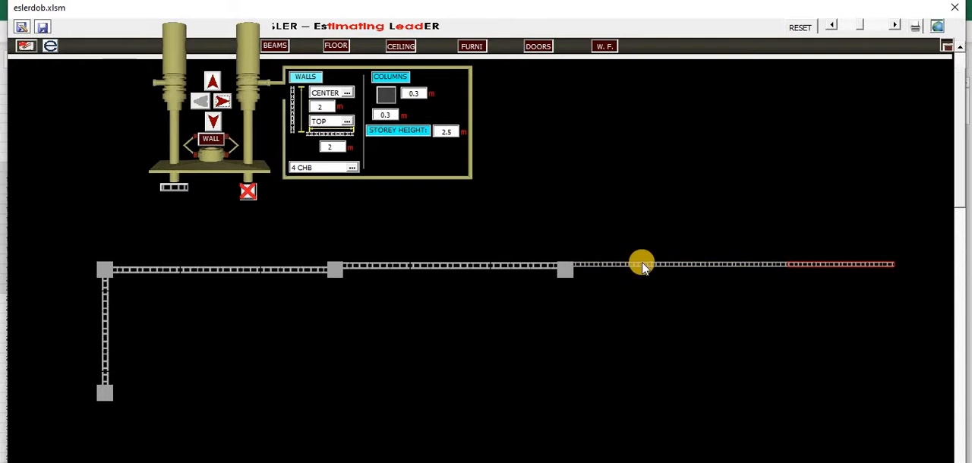
Select the two column-free 4 CHB segments alternately to examine where they join
left_click(641, 266)
left_click(811, 265)
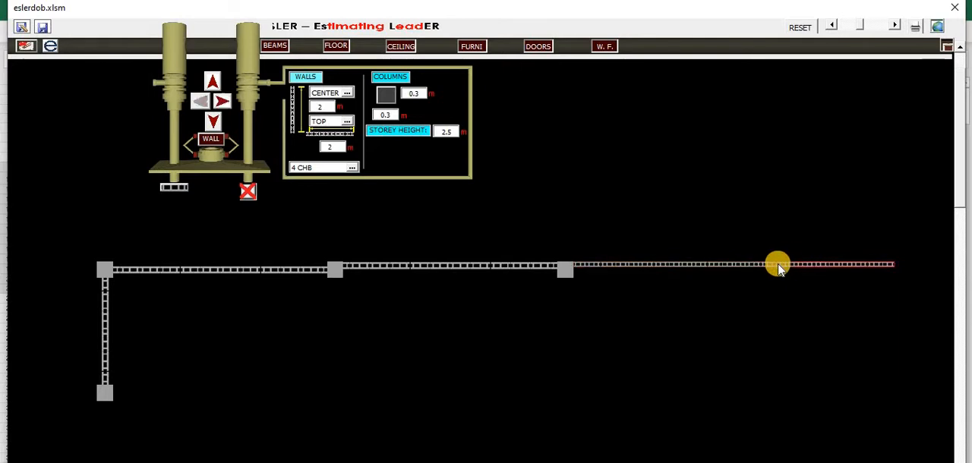
left_click(770, 266)
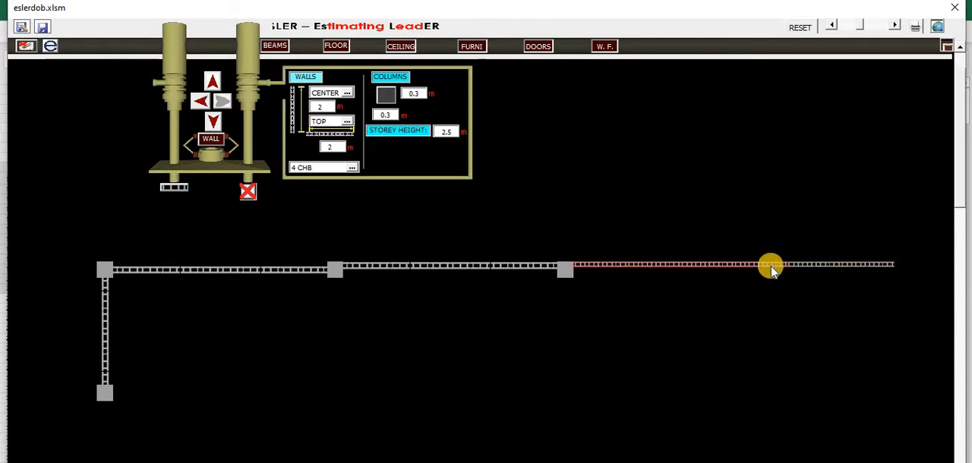
left_click_drag(771, 268, 800, 267)
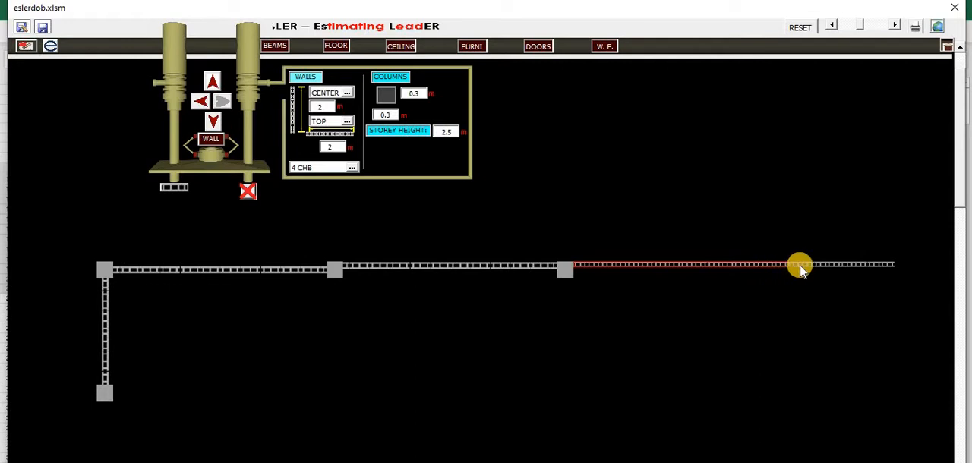
left_click(800, 266)
left_click(775, 265)
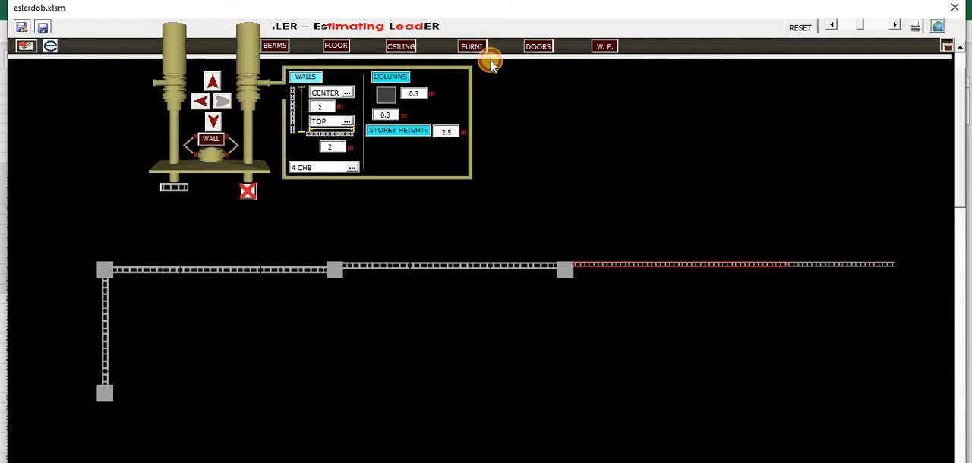
Activate wall finishes, show the faces of the 4 m and 2 m column-free walls, and select the 2 m wall's upper face
left_click(577, 67)
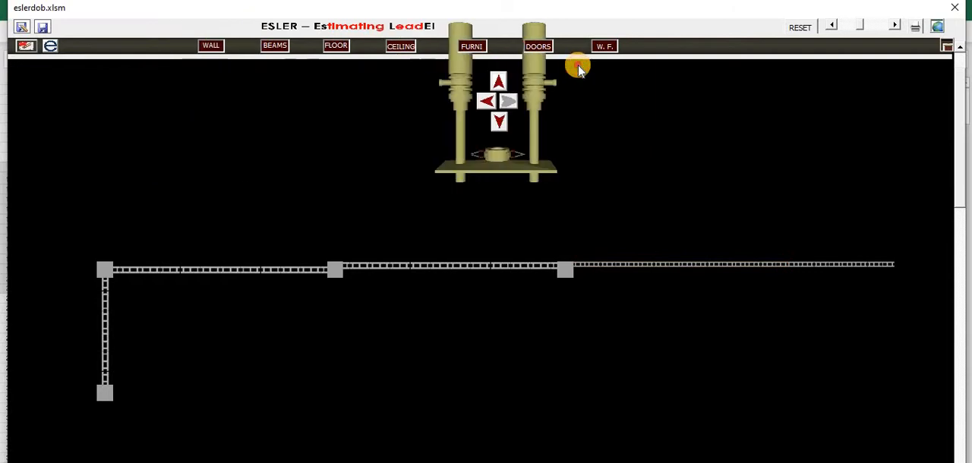
left_click(732, 268)
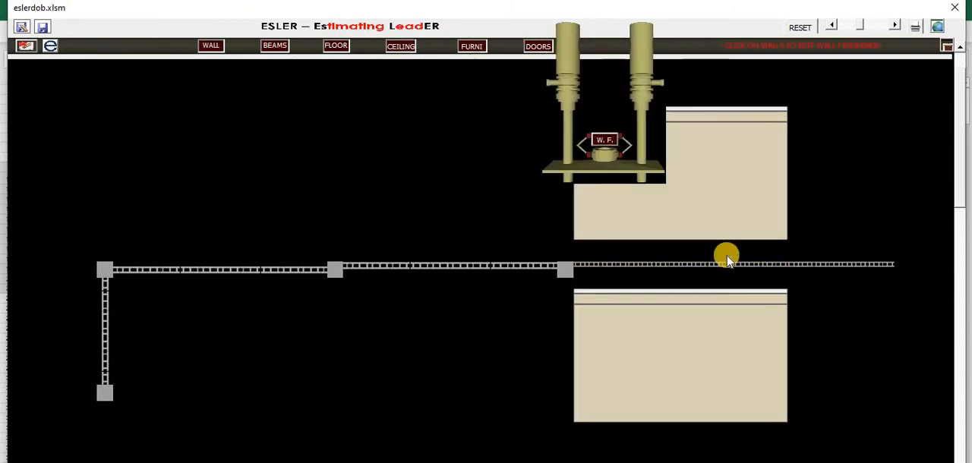
left_click(872, 266)
left_click(828, 191)
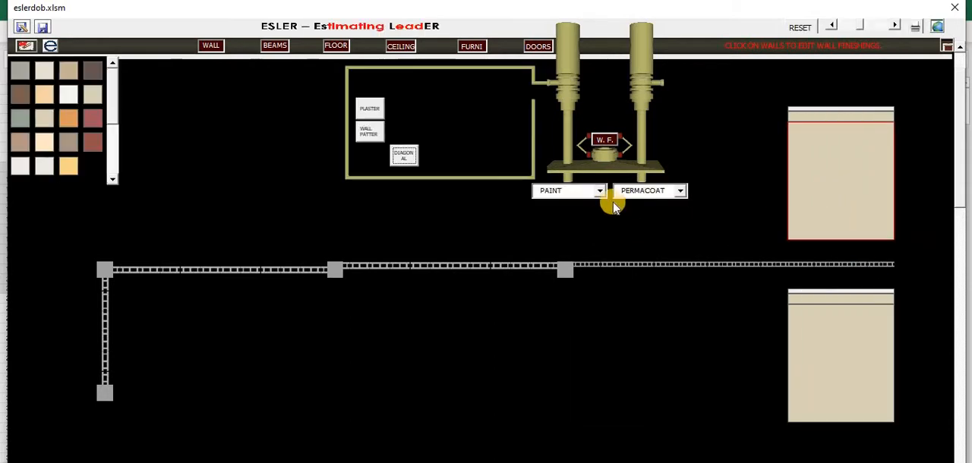
Change the wall finish from PAINT to TILES, choose the white tile, and apply it to the upper wall face
left_click(600, 190)
left_click(582, 215)
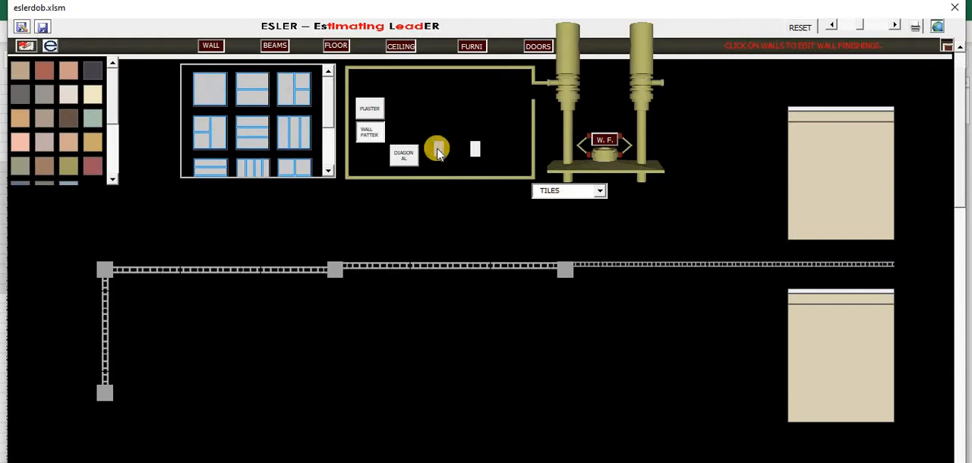
left_click(476, 151)
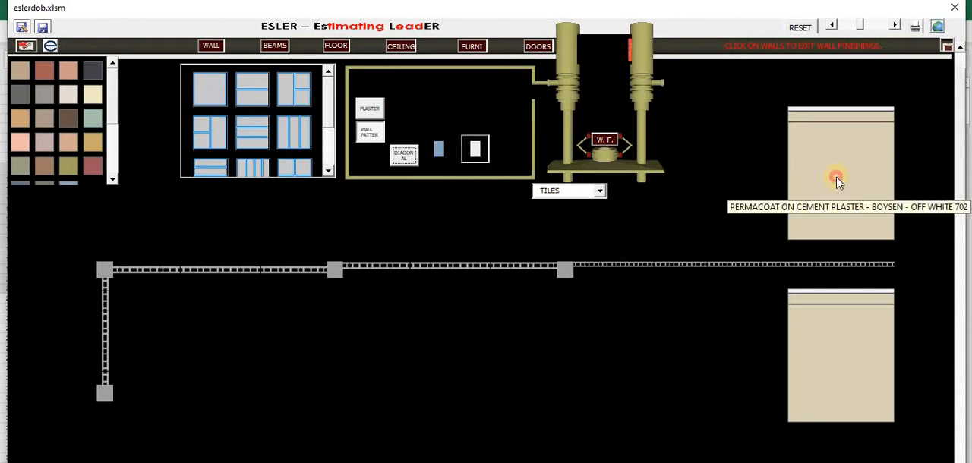
left_click(837, 182)
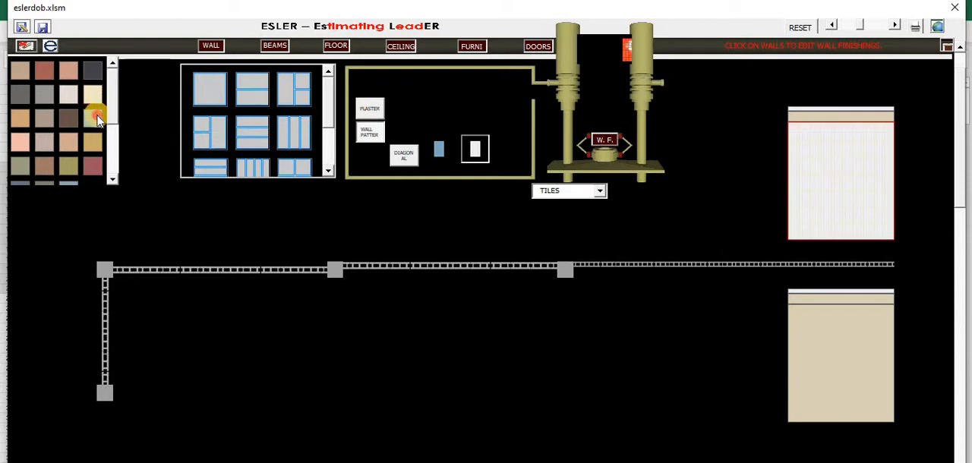
Colour the joints of the upper face's tiles reddish brown and select the 20 X 30 CM CHARMS TOPAZ tile
left_click(90, 76)
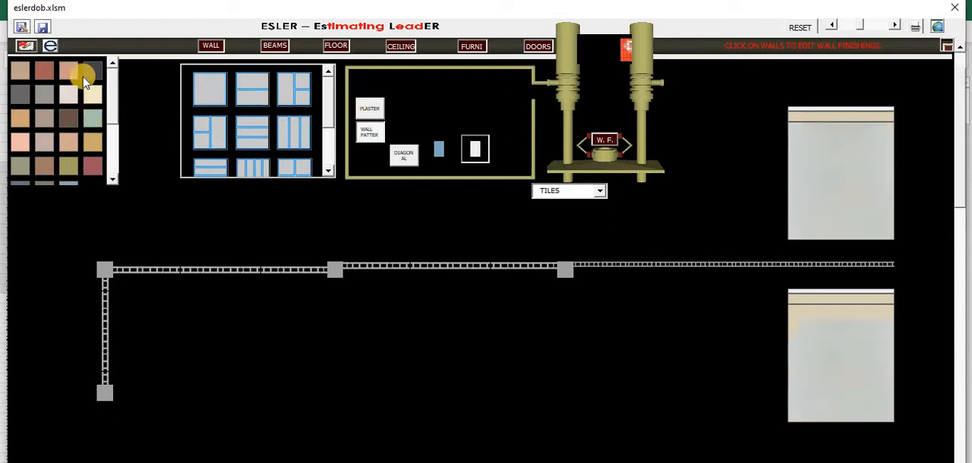
left_click(49, 75)
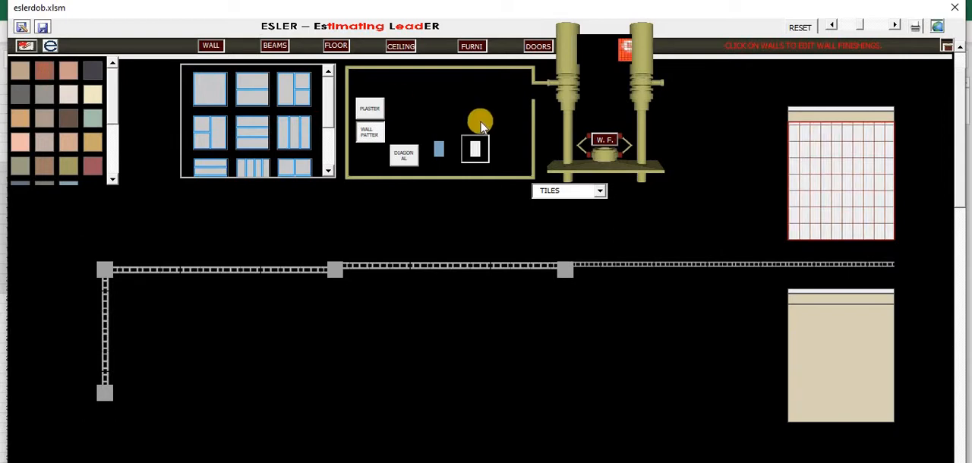
left_click(433, 151)
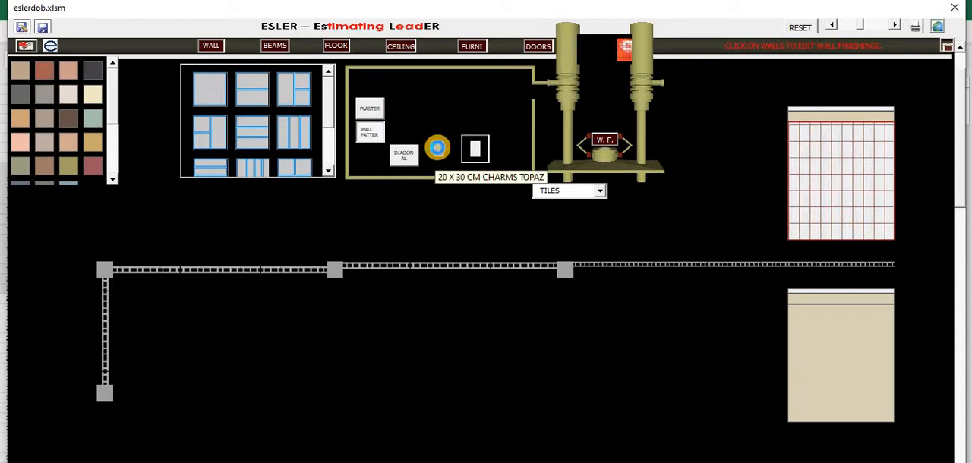
left_click(438, 150)
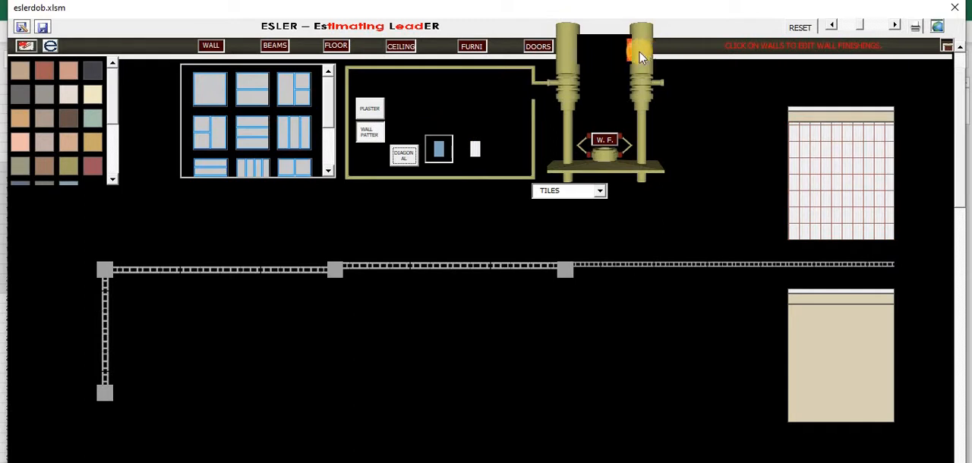
Leave wall finishes and reactivate the wall-building tool
left_click(694, 52)
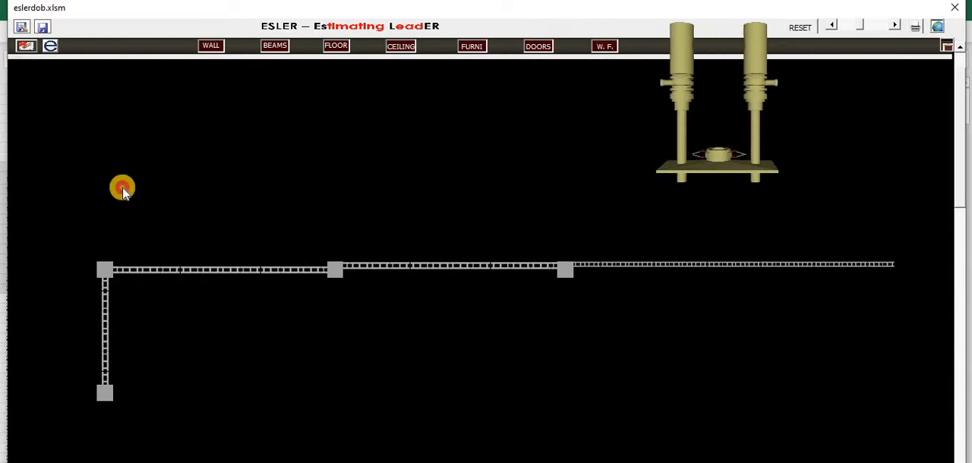
left_click(123, 190)
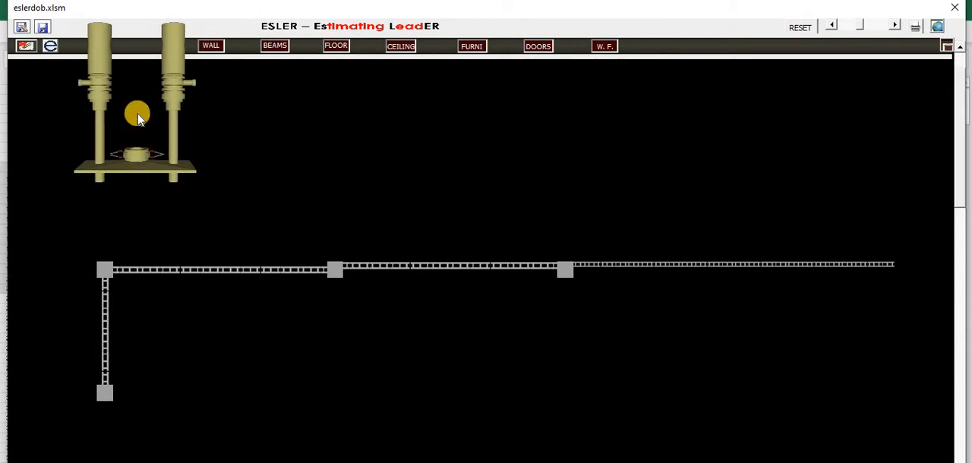
left_click_drag(137, 114, 217, 114)
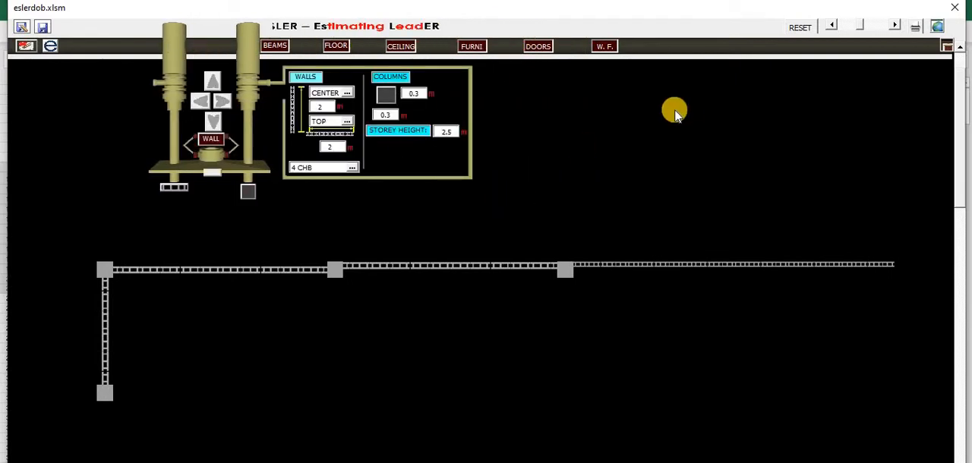
Generate the walls cost estimate from the general settings and move the ESLER form clear of the reduced workbook window
left_click(939, 28)
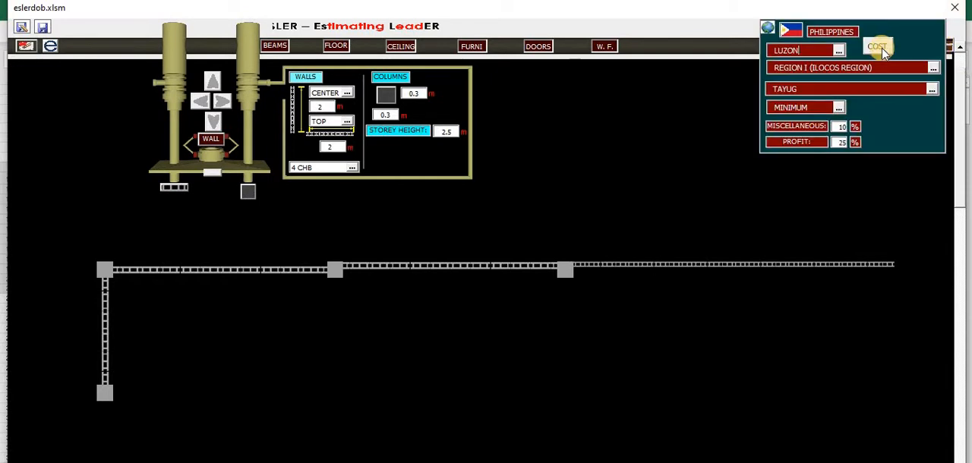
left_click(686, 52)
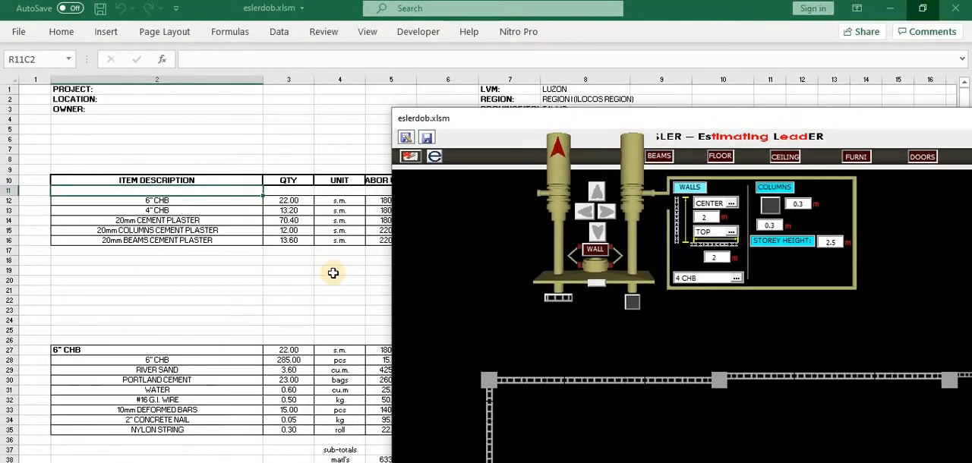
left_click(922, 8)
left_click_drag(391, 13, 332, 8)
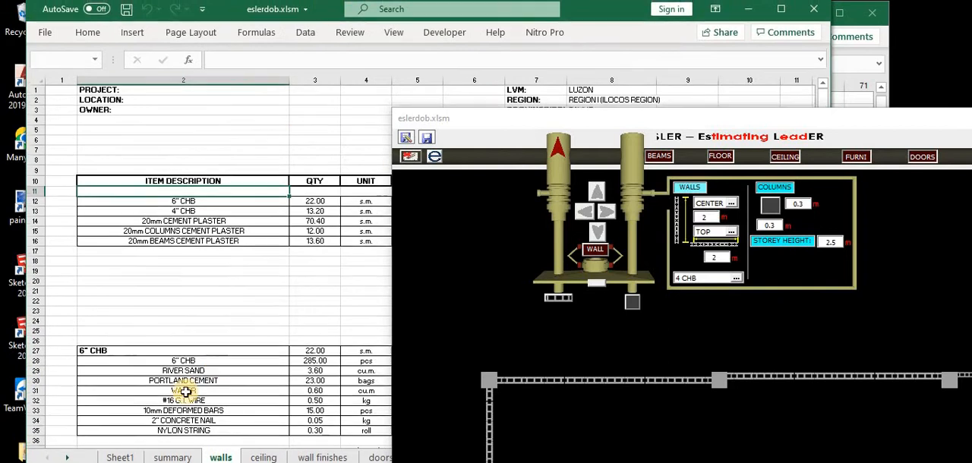
left_click(526, 126)
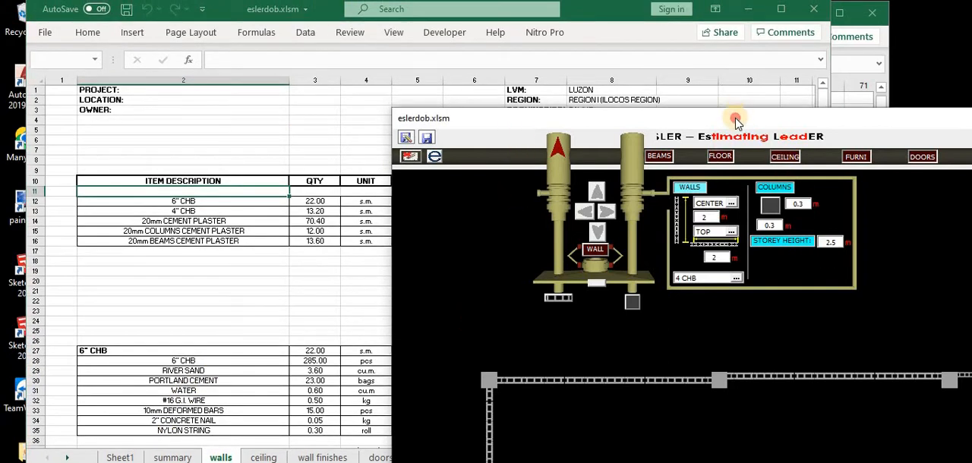
left_click_drag(735, 122, 971, 407)
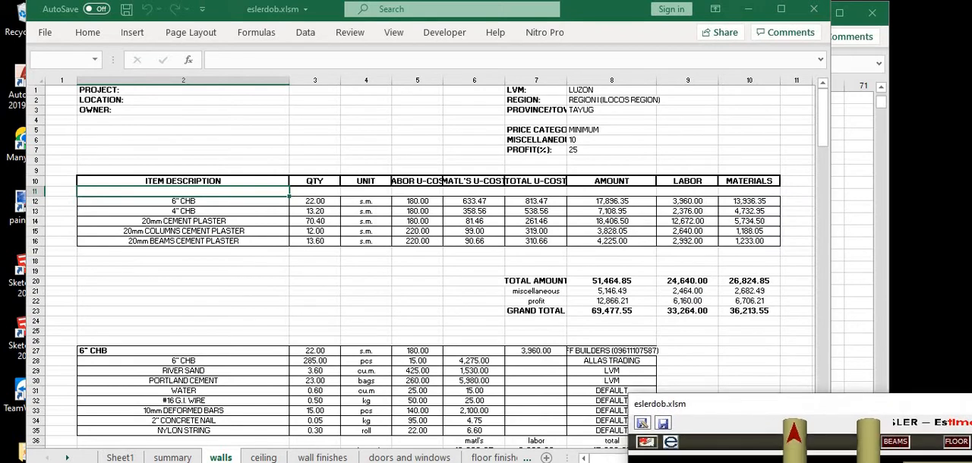
View the summary sheet and bring the ESLER form back up beside the walls estimate
left_click(174, 458)
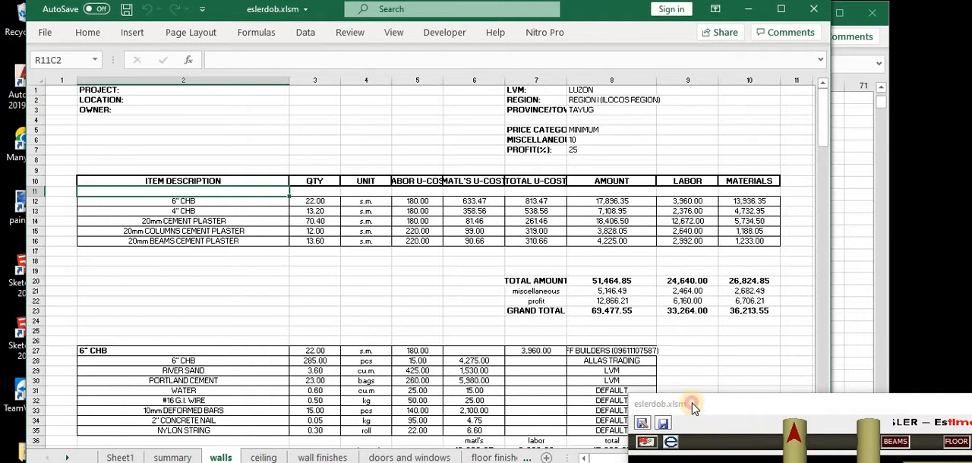
left_click_drag(690, 403, 318, 196)
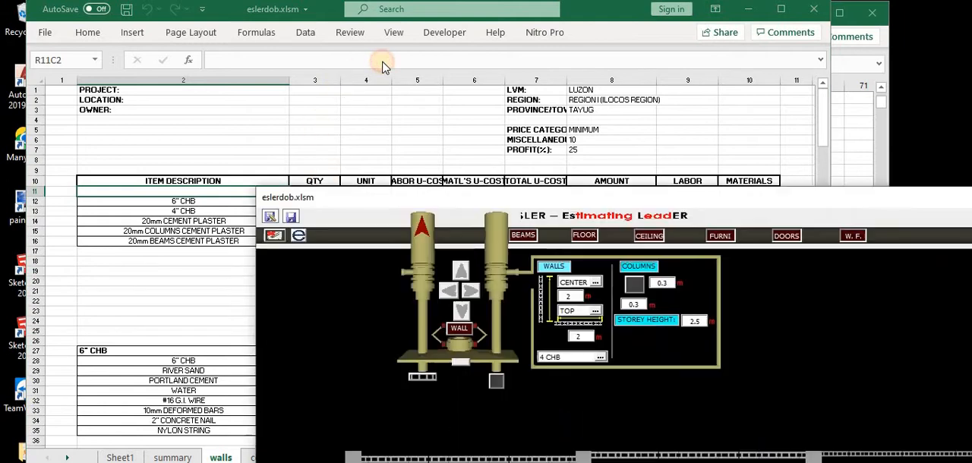
left_click_drag(382, 66, 403, 15)
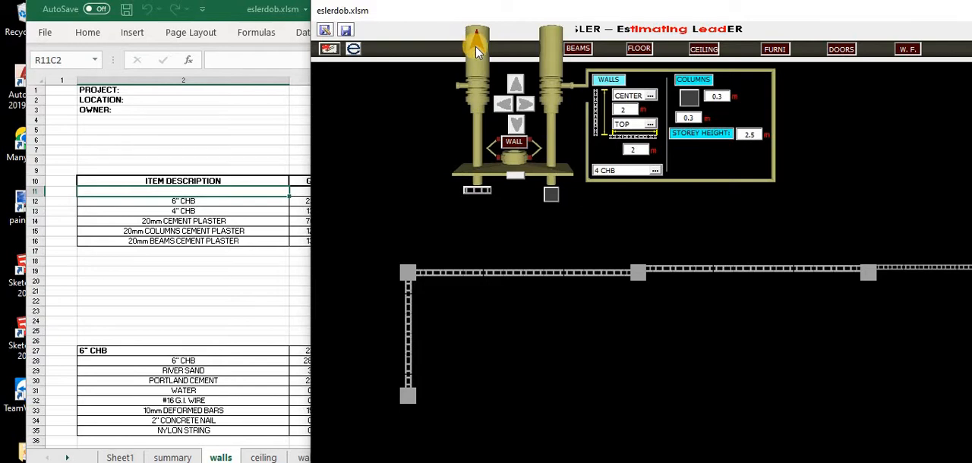
Return from the cost view to the drawing with the wall tool active, and reopen and close the cost estimate once more
left_click(501, 53)
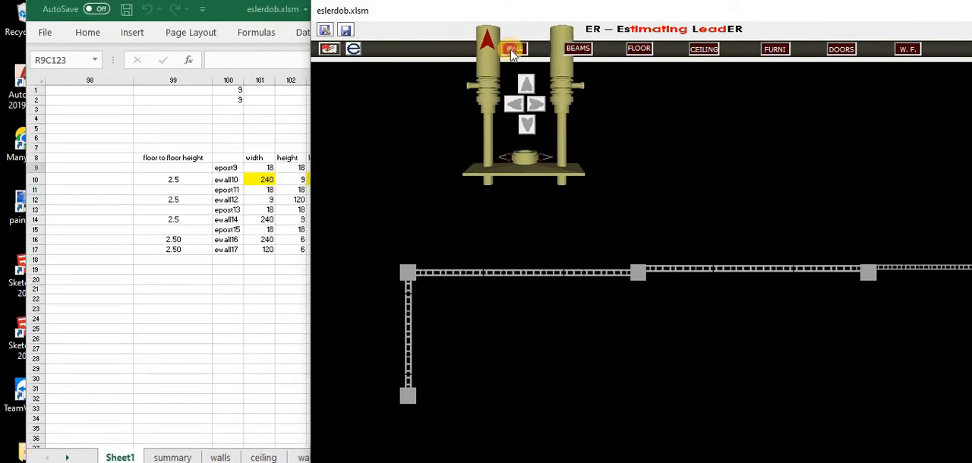
left_click(504, 50)
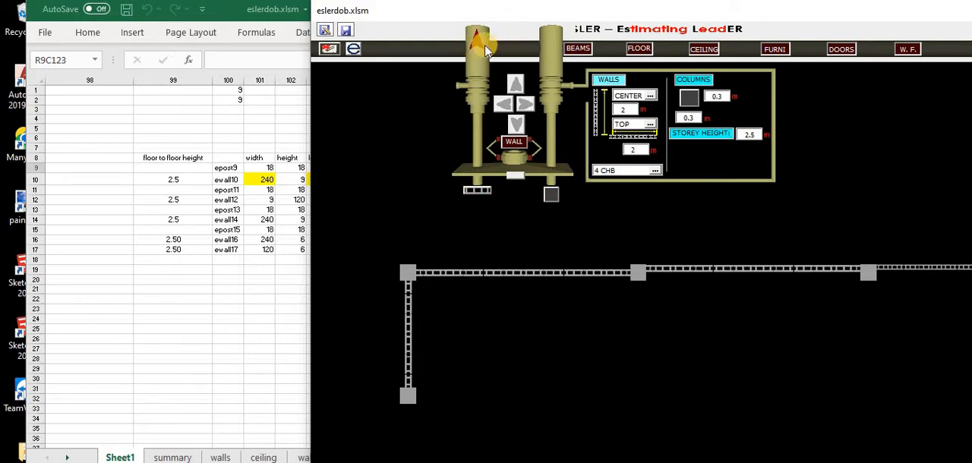
left_click(480, 50)
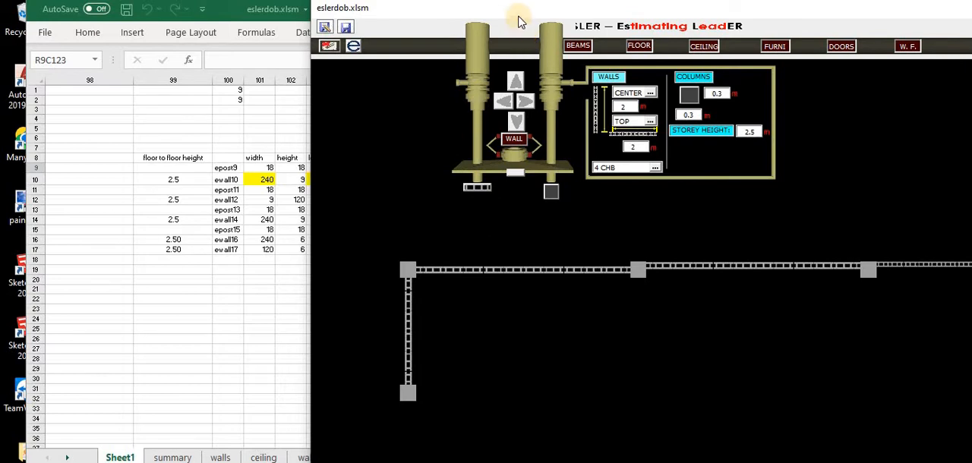
left_click_drag(521, 22, 225, 69)
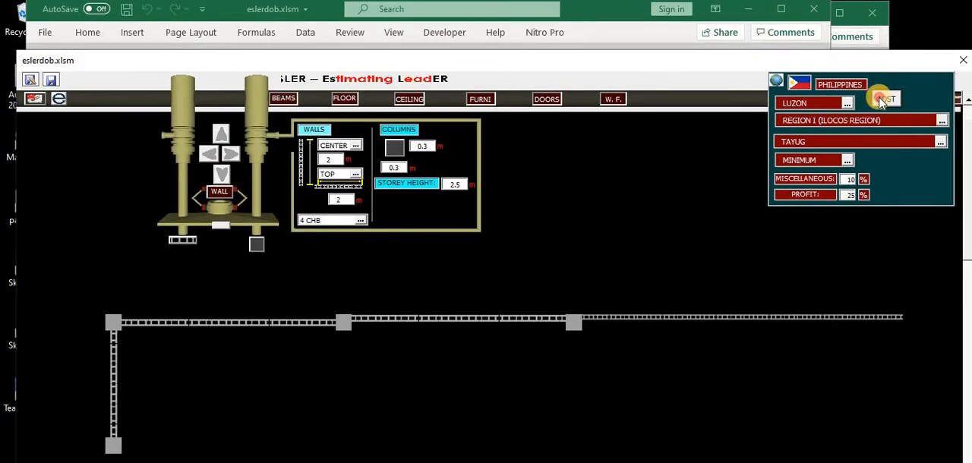
left_click(883, 100)
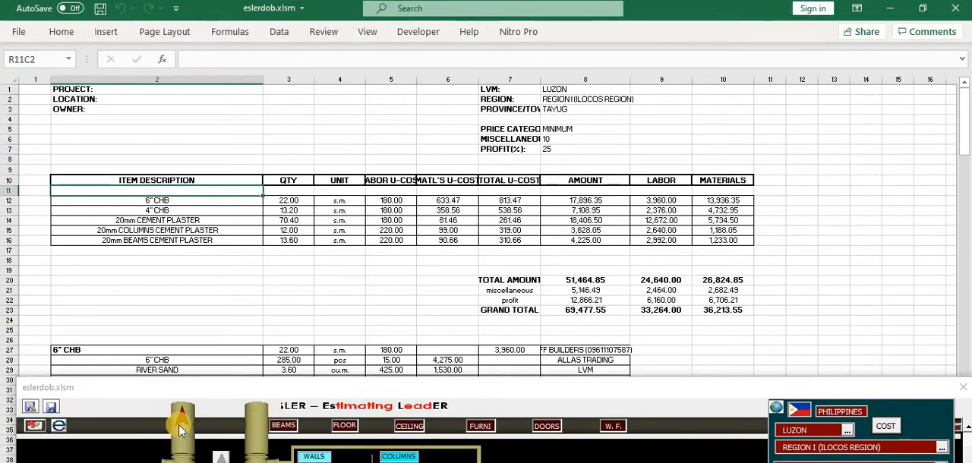
left_click(179, 422)
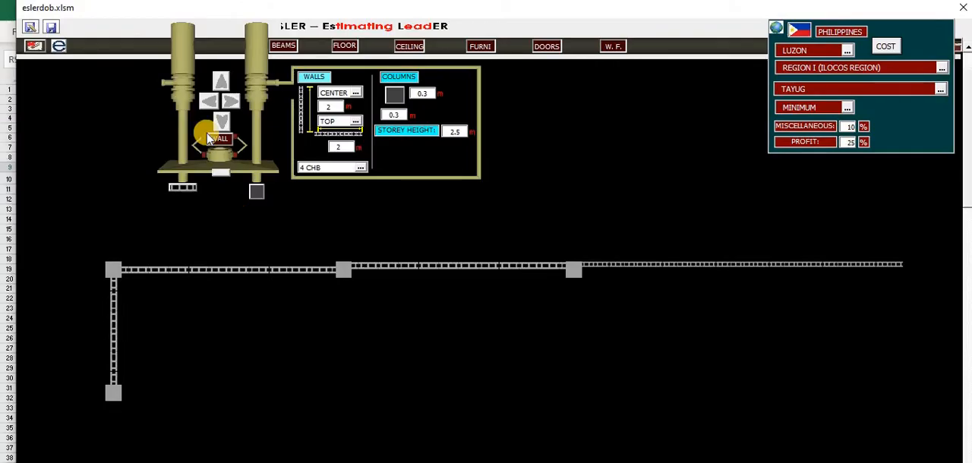
Move the ESLER form aside, reduce the workbook window, and look through the summary, ceiling and Sheet1 worksheets
left_click_drag(185, 9, 514, 28)
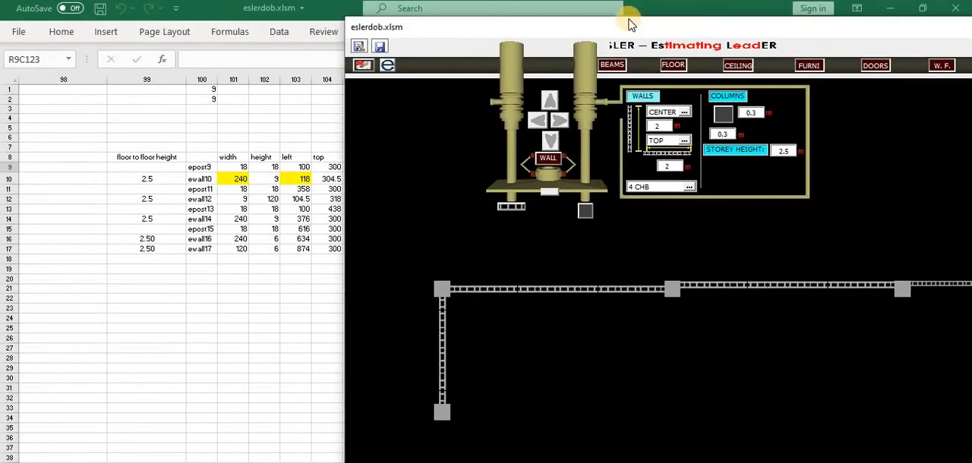
left_click_drag(628, 26, 621, 93)
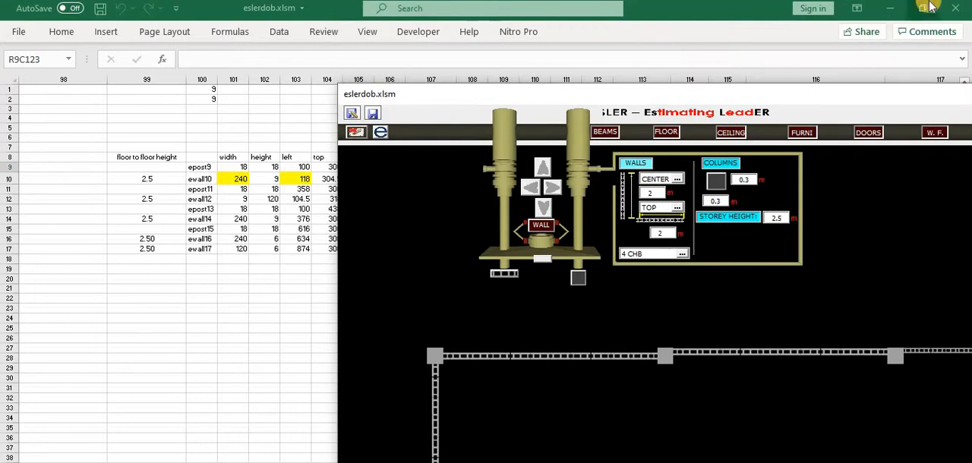
left_click(928, 8)
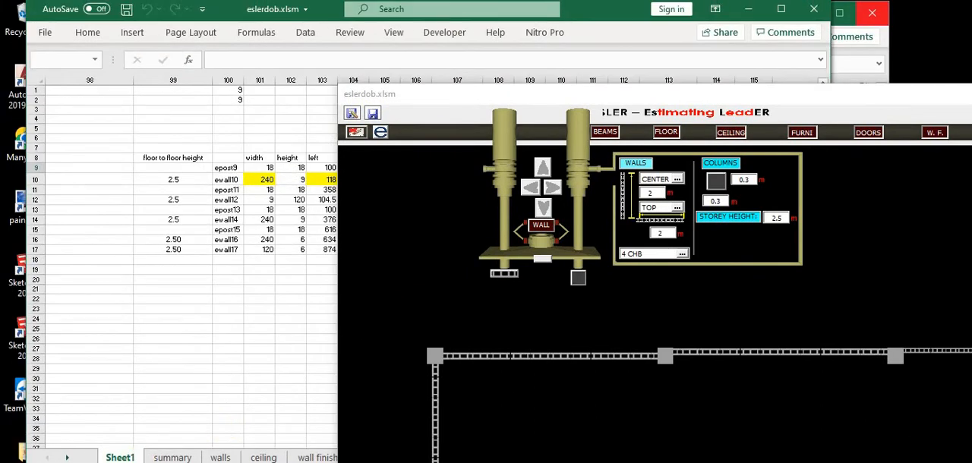
left_click(490, 162)
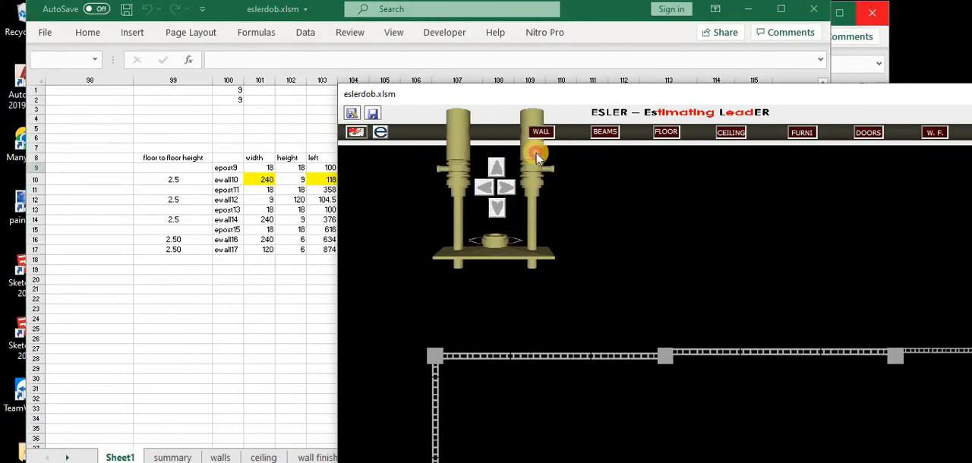
left_click(173, 458)
left_click(256, 457)
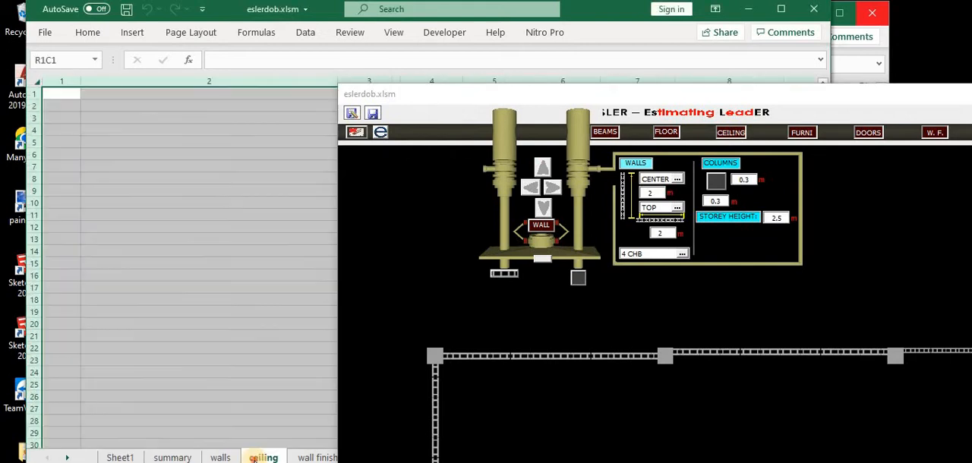
left_click(241, 393)
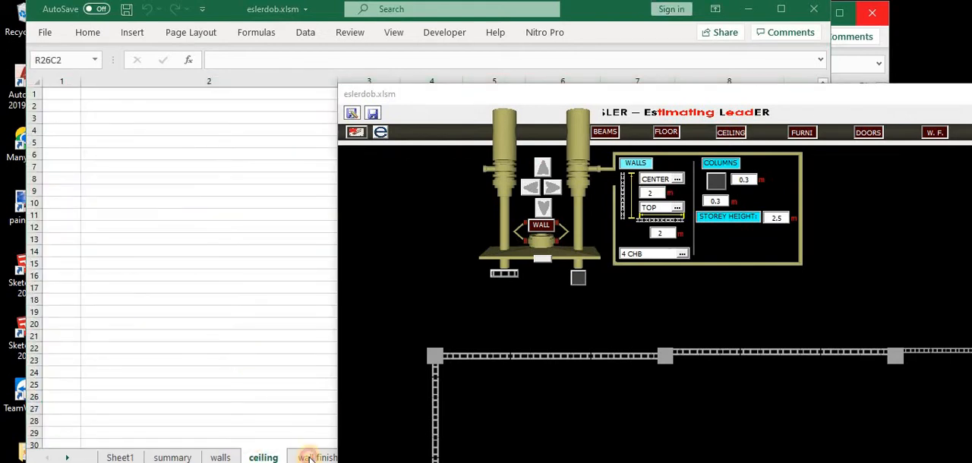
left_click(208, 324)
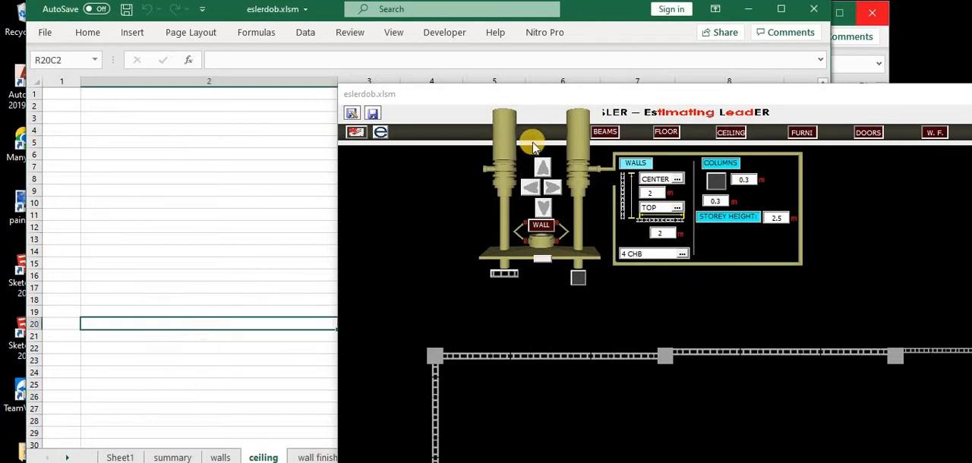
left_click(545, 137)
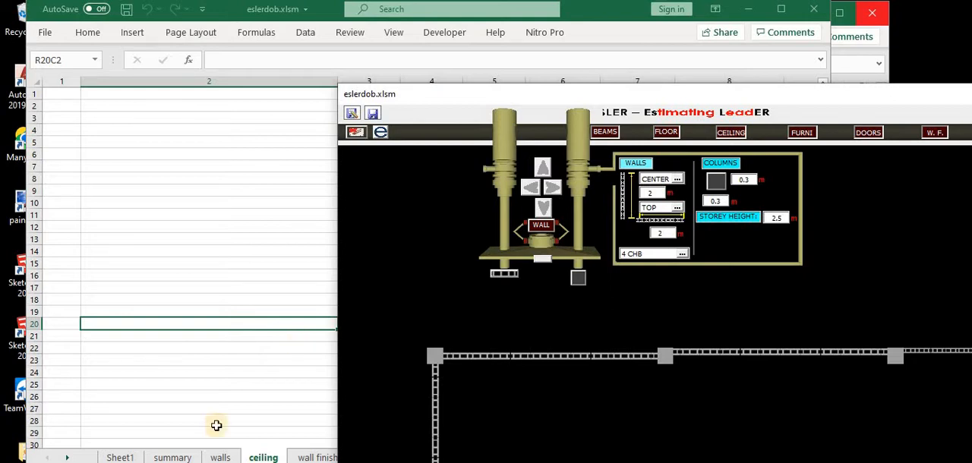
left_click(121, 457)
left_click(124, 379)
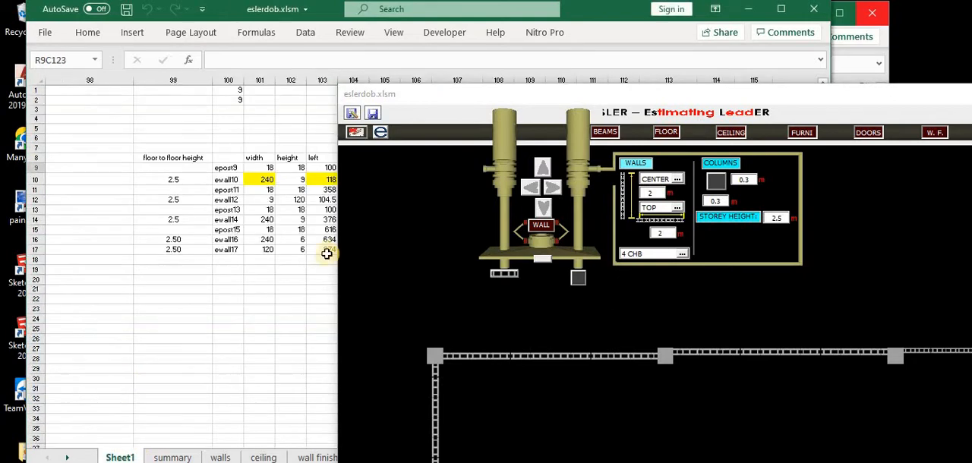
Move the ESLER form back to full view and reactivate the wall-building tool
left_click(453, 155)
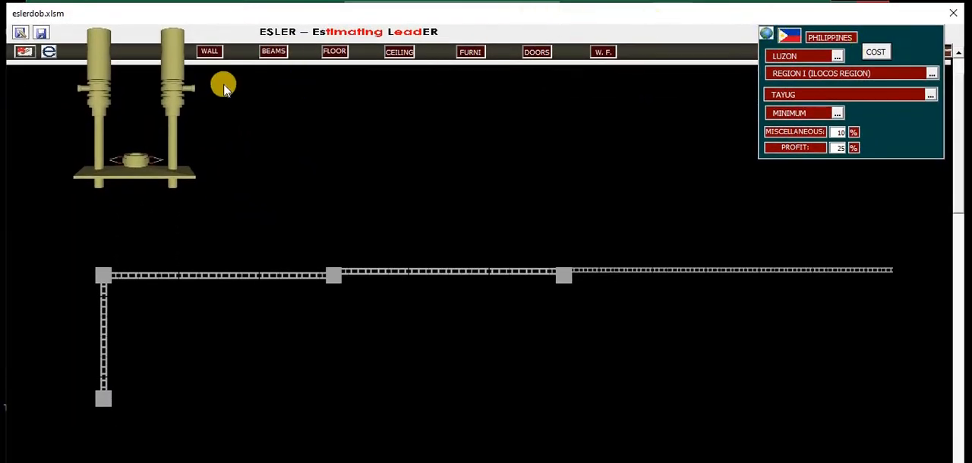
left_click(211, 77)
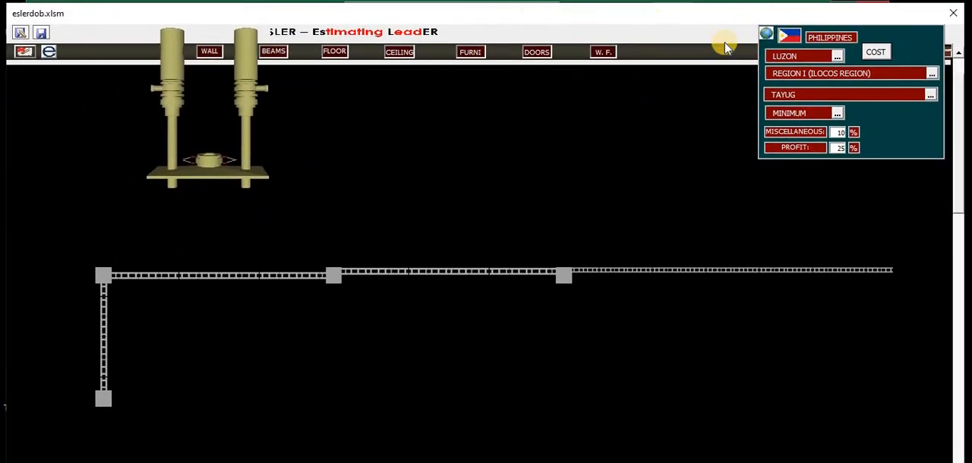
View the cost estimate for the walls and return the ESLER form to full view
left_click(876, 54)
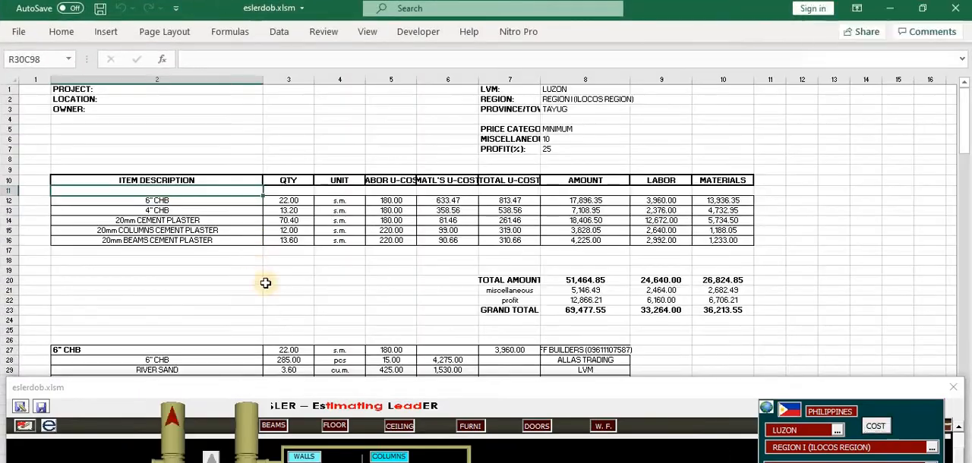
left_click(171, 420)
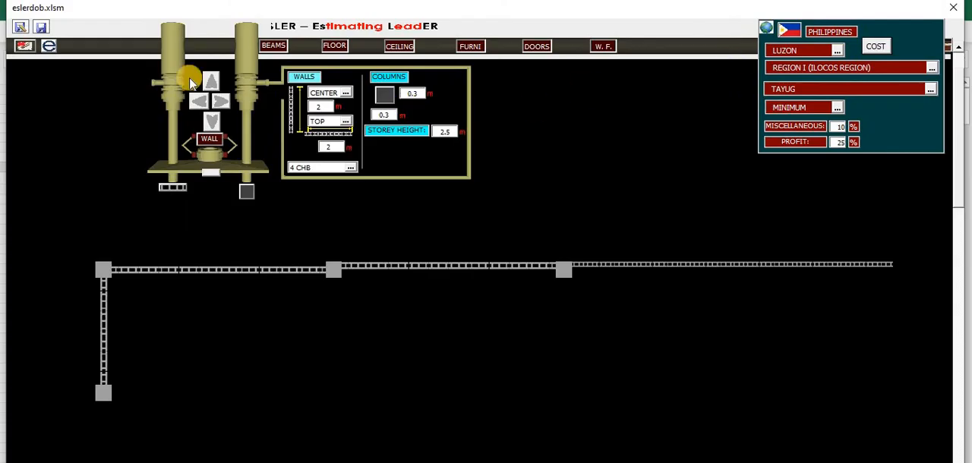
left_click(161, 53)
Activate the wall finishes tool, view its cost estimate, and return to the drawing
left_click(603, 49)
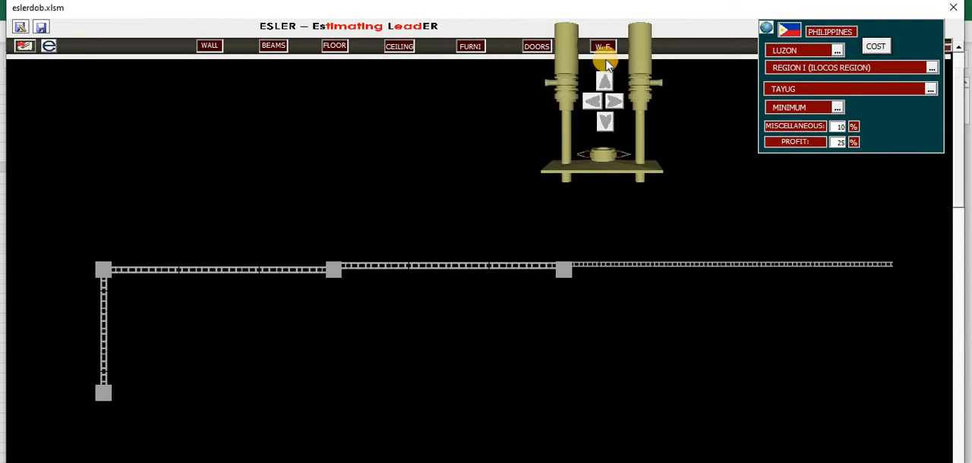
left_click(876, 47)
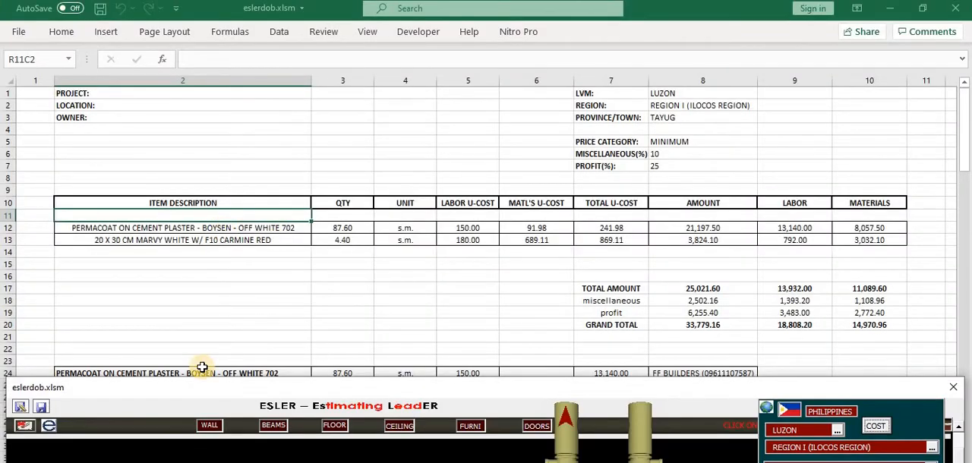
left_click(565, 422)
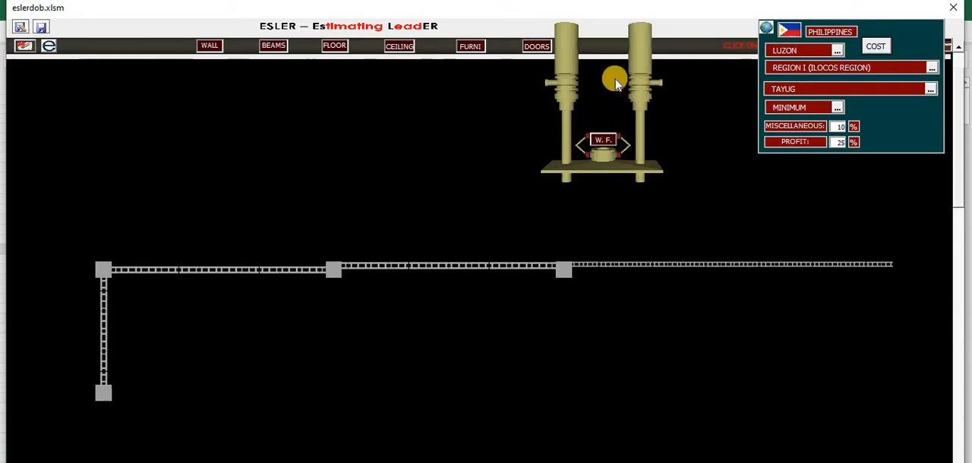
Deactivate the wall finishes tool and view the overall cost summary, with the ESLER form moved aside and the workbook window reduced
left_click(149, 131)
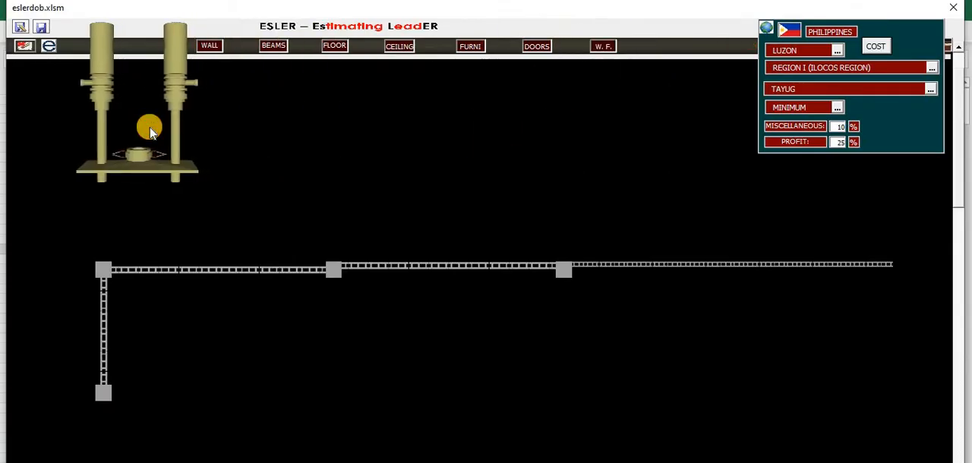
left_click(872, 49)
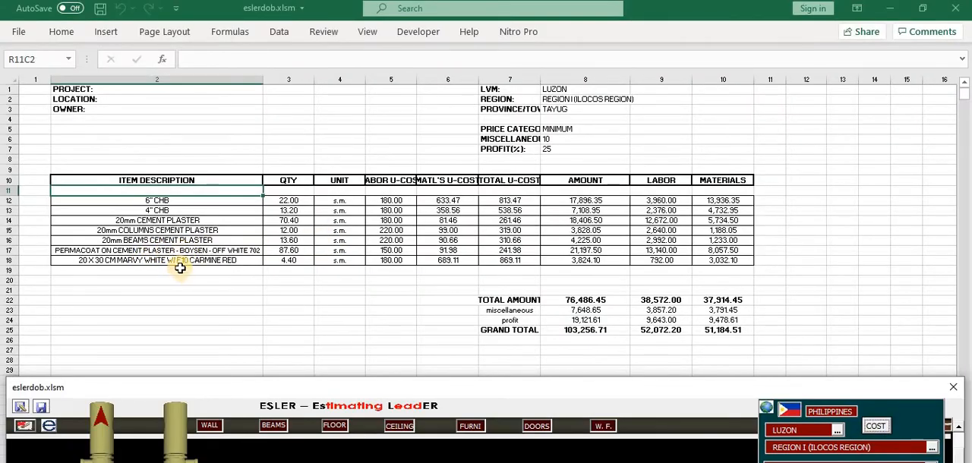
left_click_drag(145, 389, 615, 213)
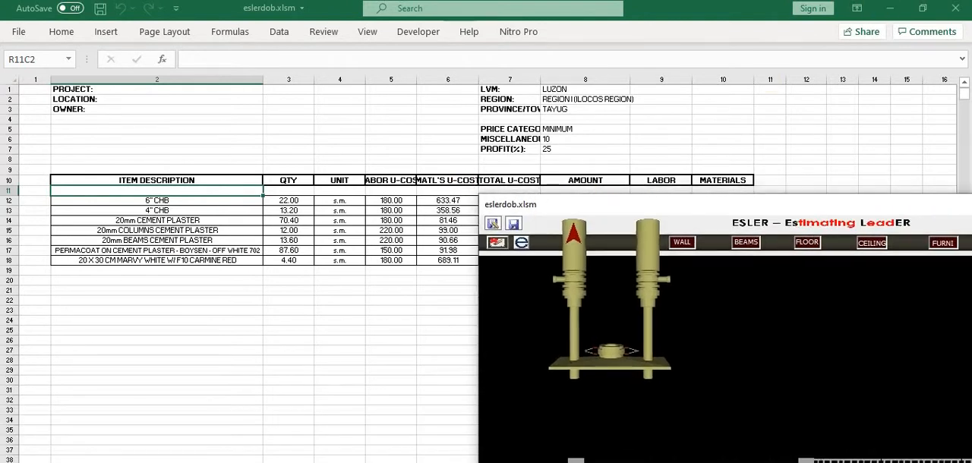
left_click(926, 9)
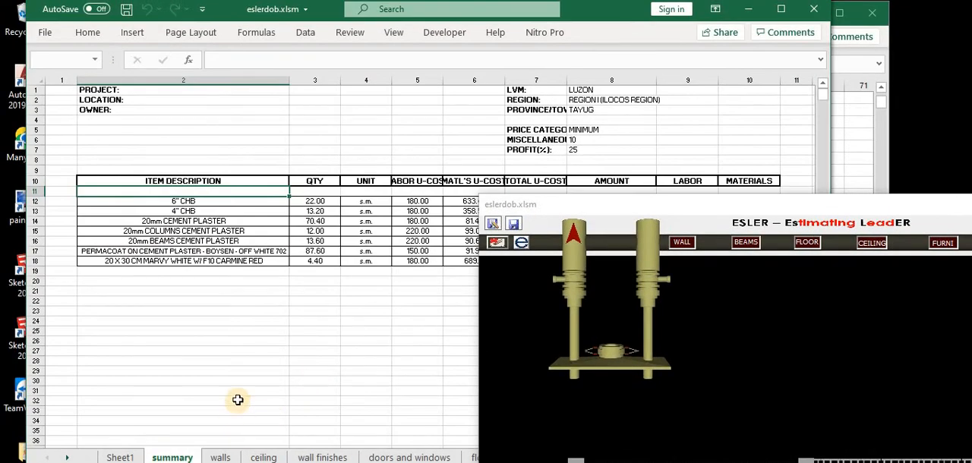
Look through the walls and wall finishes worksheets, moving the ESLER form clear of the cost columns
left_click(225, 458)
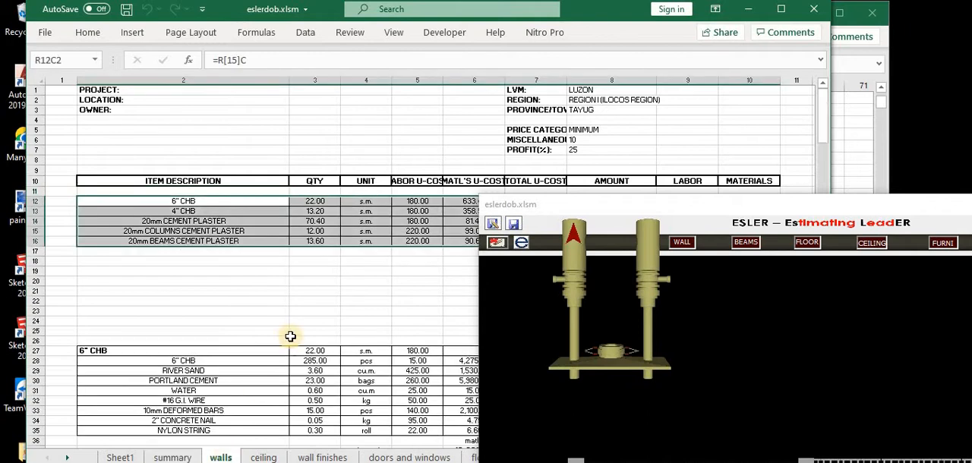
left_click_drag(564, 207, 810, 186)
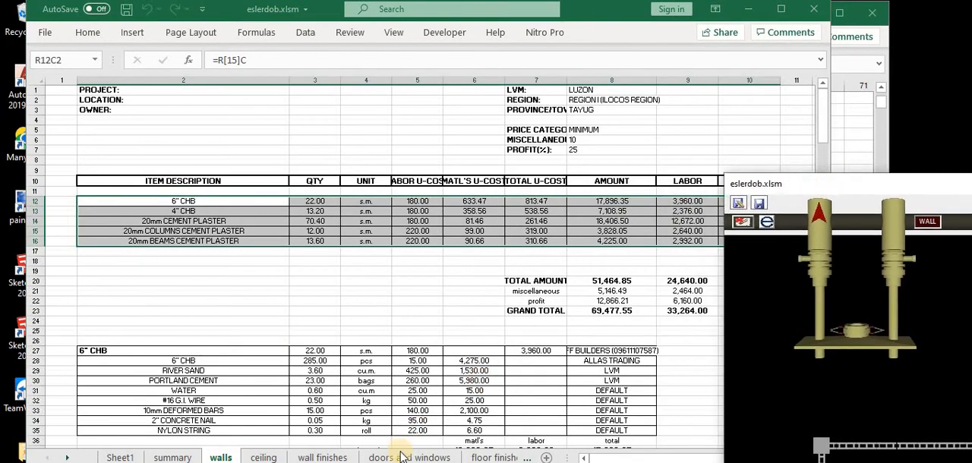
left_click(336, 458)
left_click(332, 329)
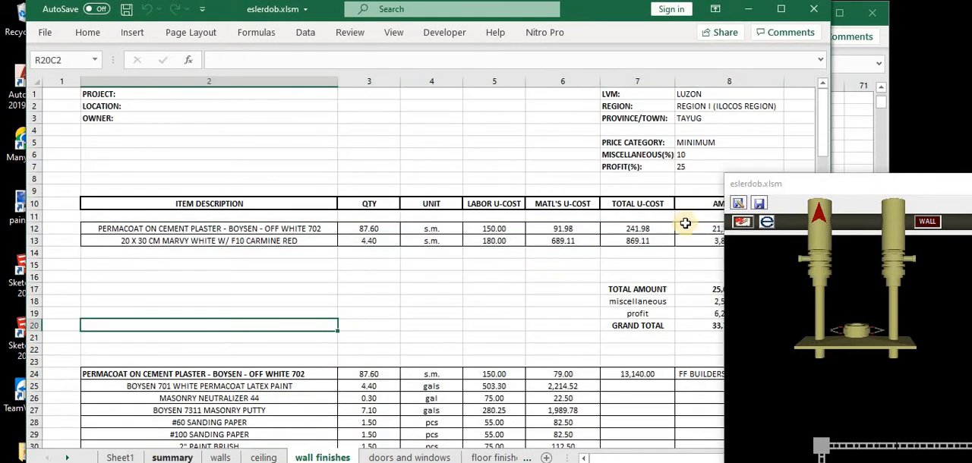
Bring the ESLER form back to full view, and reopen and close the overall cost summary
left_click(818, 218)
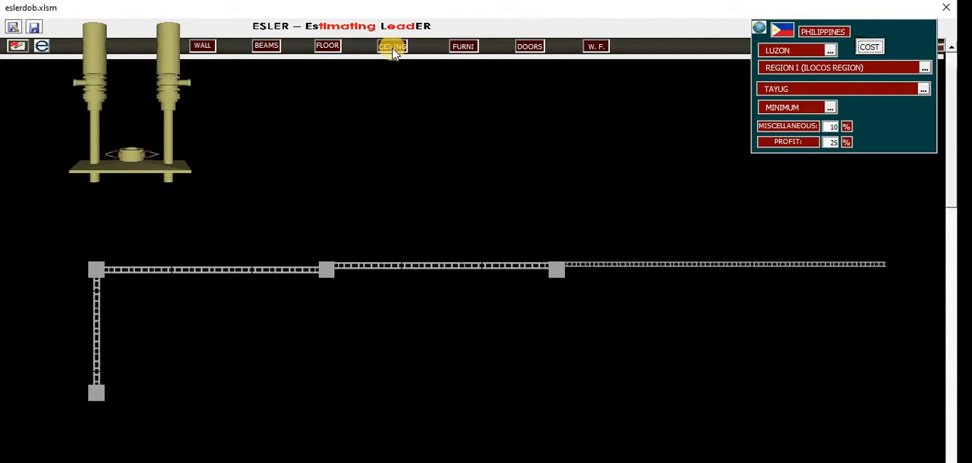
left_click(855, 47)
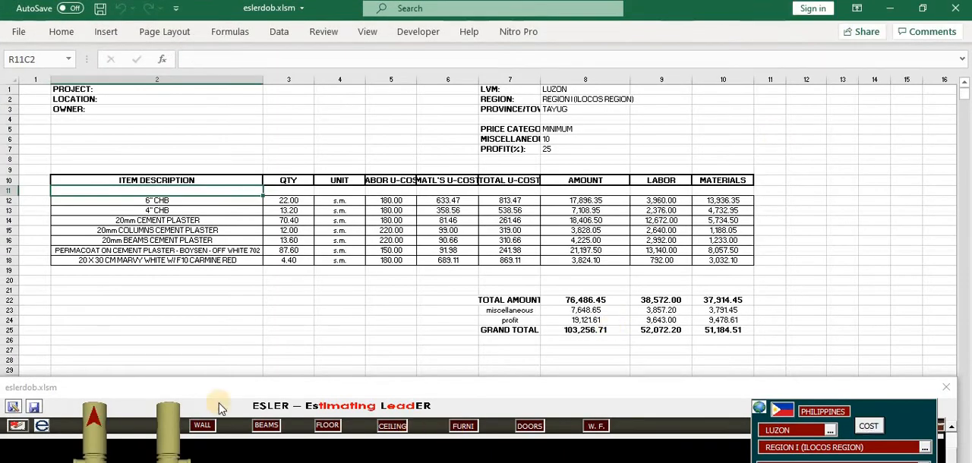
left_click(92, 418)
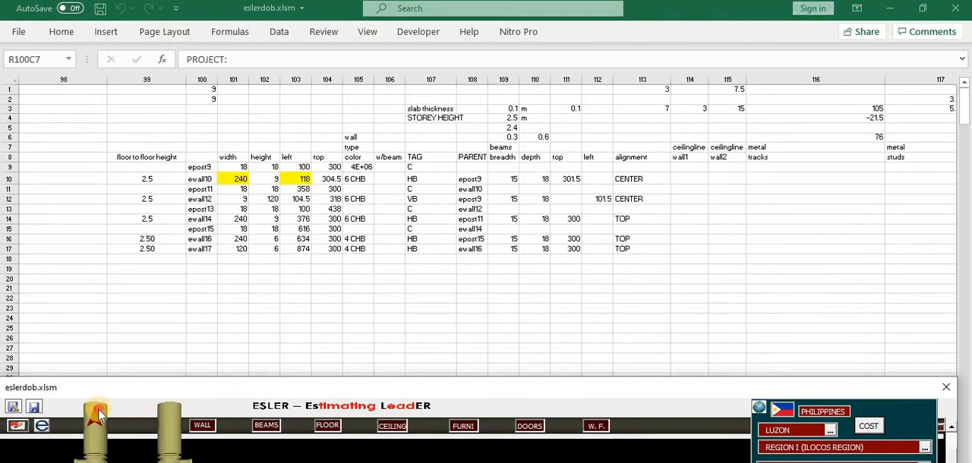
left_click(98, 414)
Hide the general settings and activate the wall tool with the first horizontal wall selected
left_click(758, 32)
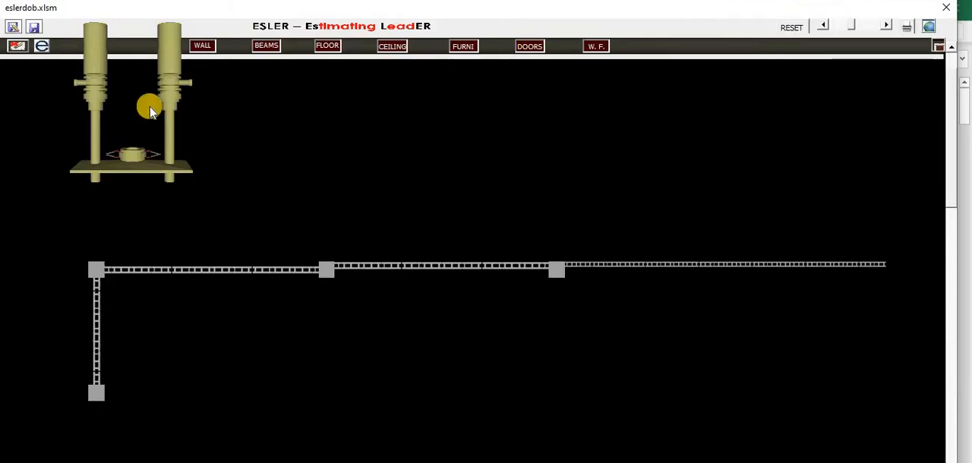
left_click(203, 47)
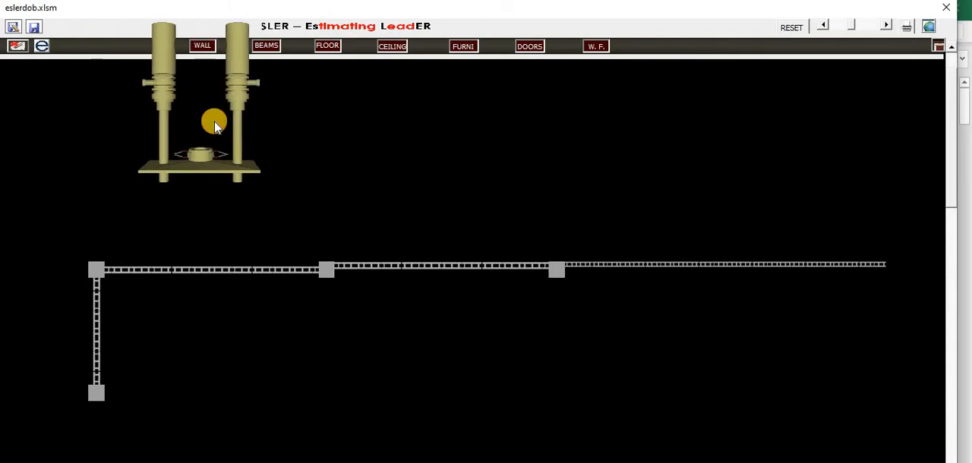
left_click(329, 276)
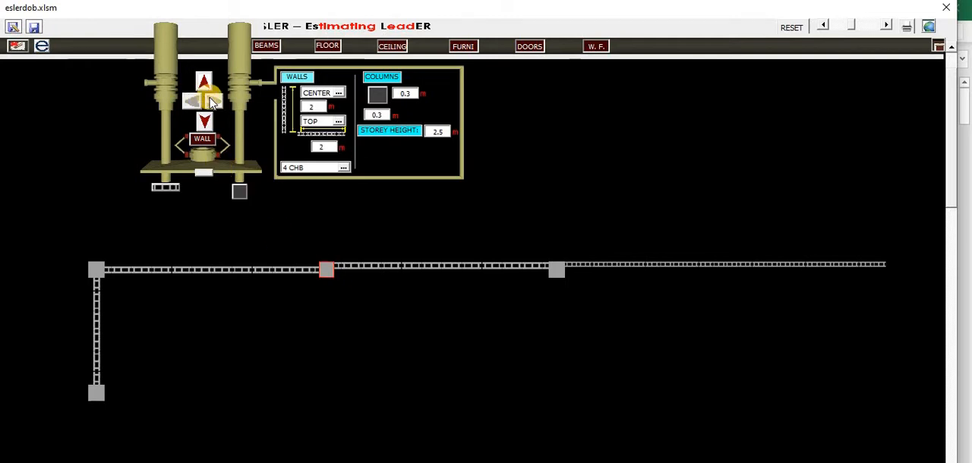
left_click(293, 272)
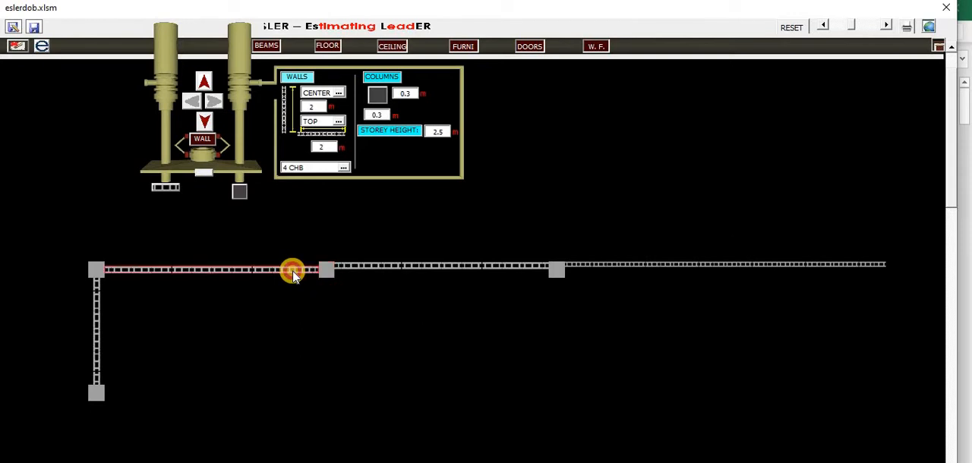
Shorten the wall between the second and third columns from both ends to about 1.79 m, detaching it from both columns
left_click(369, 272)
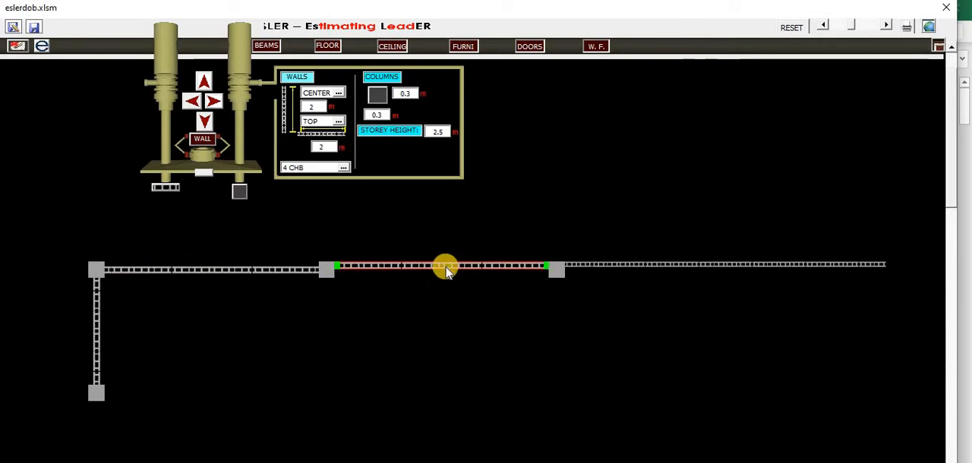
left_click_drag(338, 265, 410, 266)
left_click(483, 250)
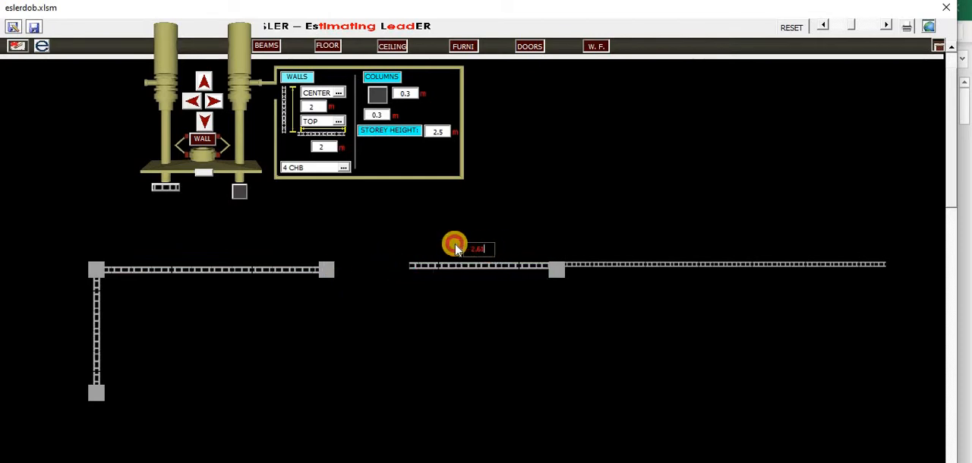
type(".5")
key("Return")
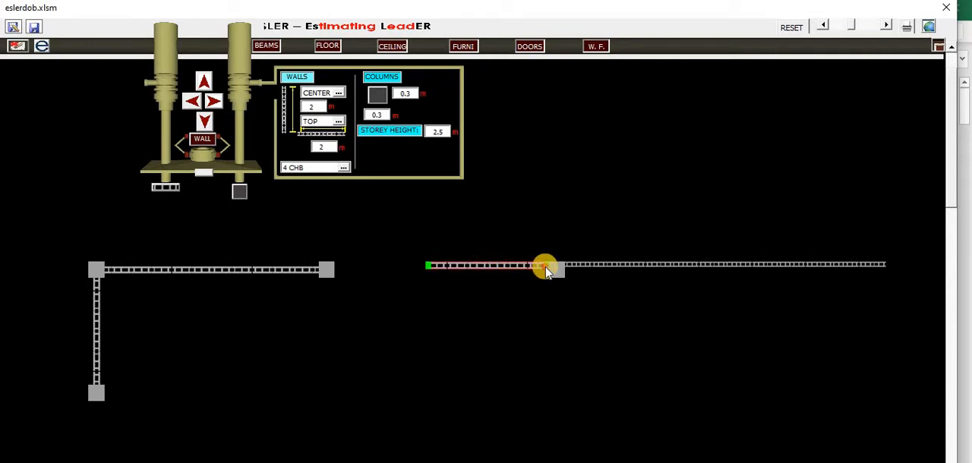
left_click_drag(548, 272, 518, 265)
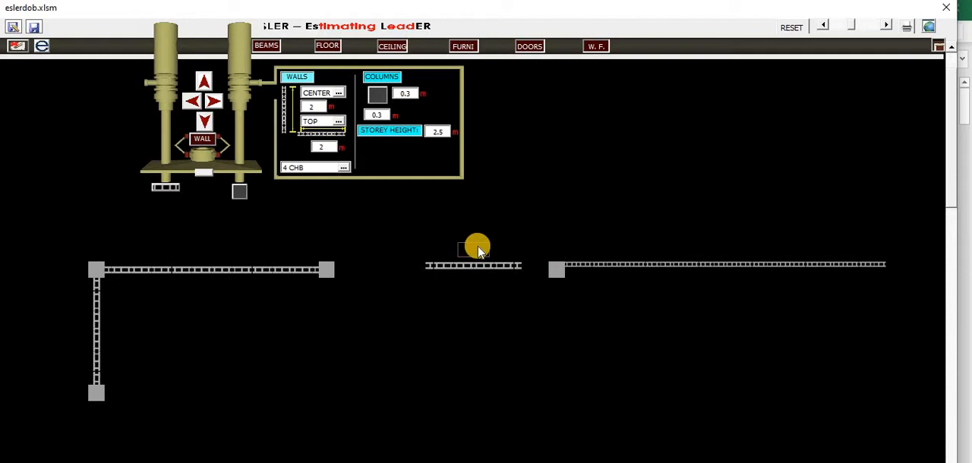
mouse_move(464, 272)
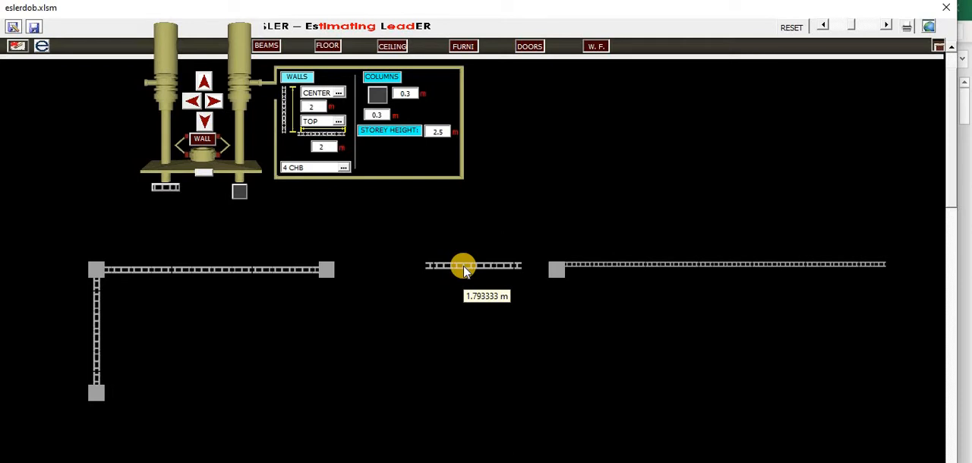
Adjust both ends of the 4 CHB wall beside the third column, leaving gaps to the column and the last wall
left_click(581, 265)
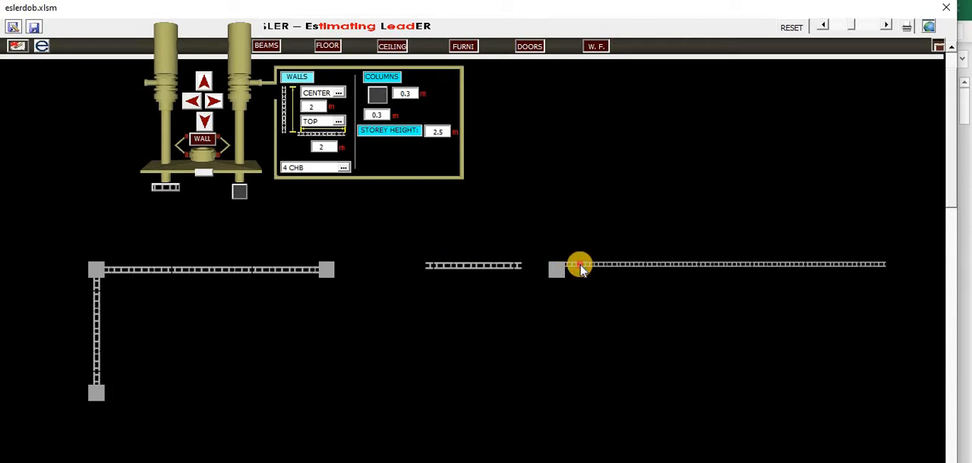
left_click(581, 267)
left_click_drag(566, 264, 647, 262)
left_click(767, 270)
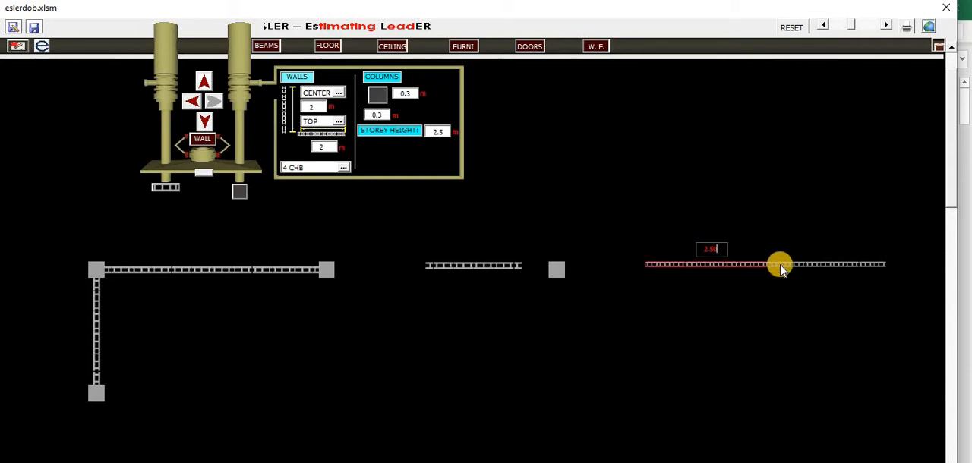
left_click_drag(776, 270, 600, 268)
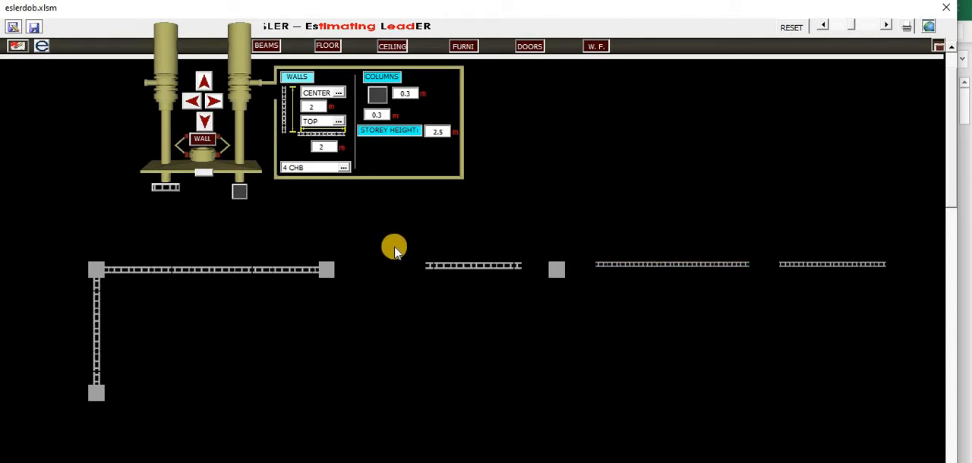
Build a 1 m 4 CHB wall to the right of the second column, without an end column
left_click(331, 272)
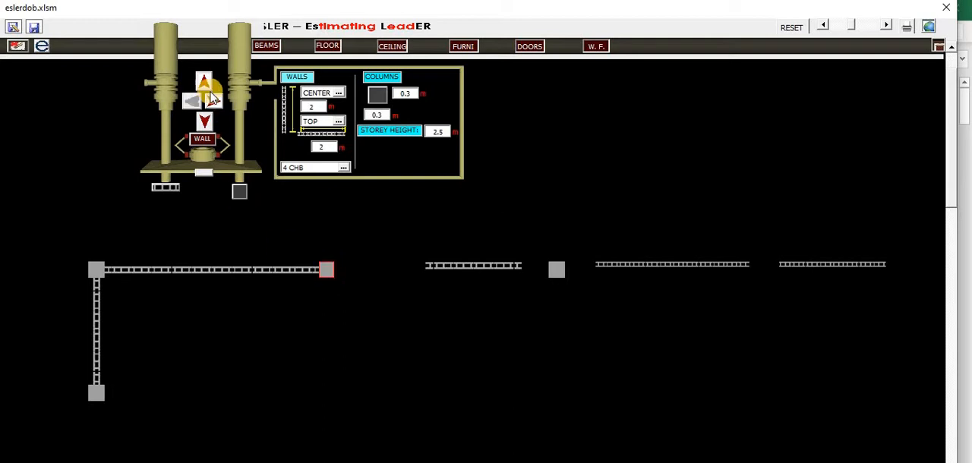
left_click(240, 192)
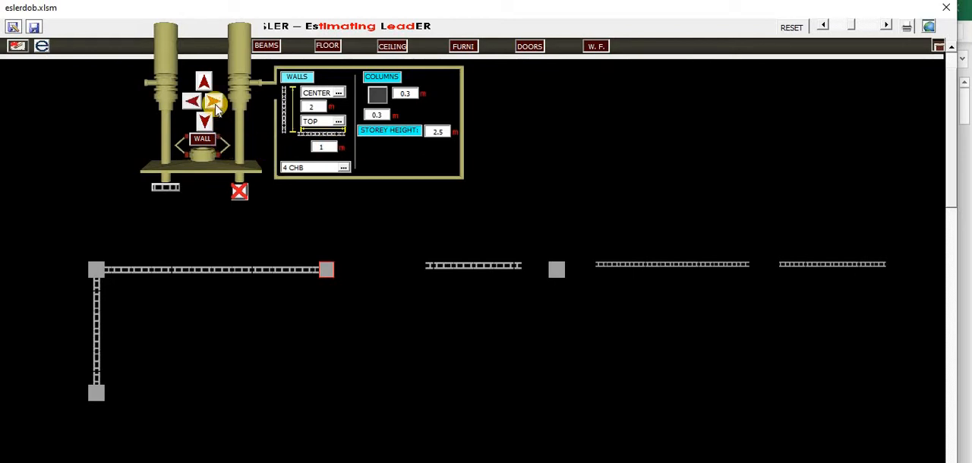
left_click(214, 104)
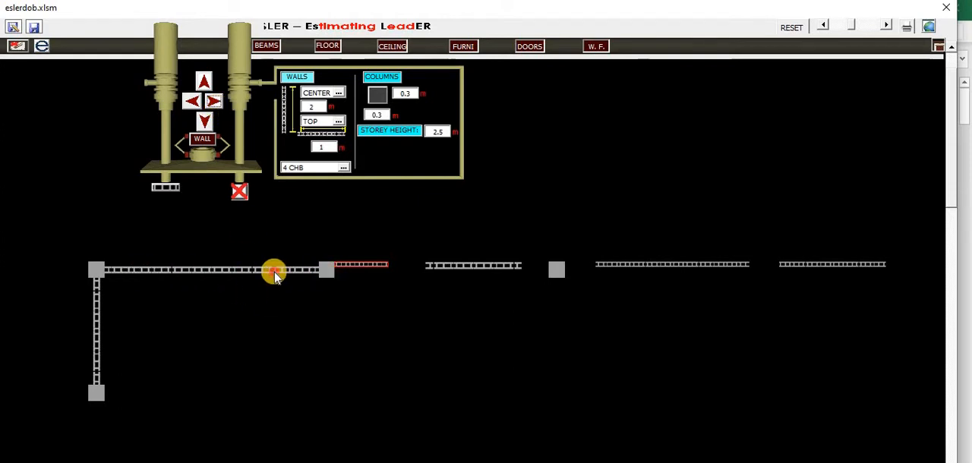
Shorten the first horizontal wall at its right end, set its length to 2 m, and select it
left_click(237, 270)
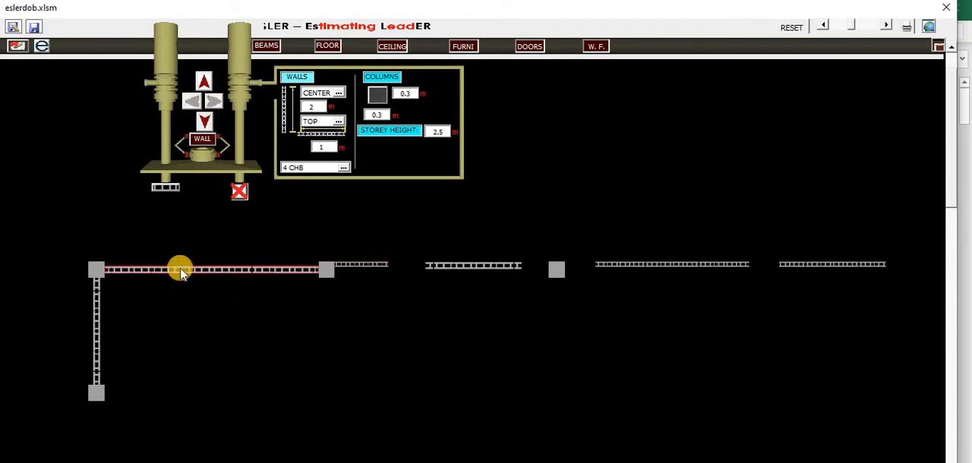
left_click(263, 272)
left_click_drag(237, 270, 235, 269)
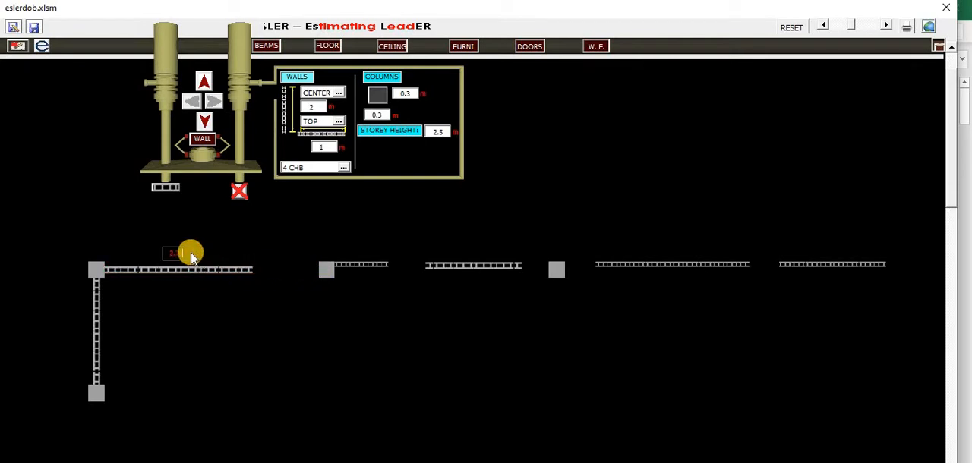
left_click_drag(188, 253, 152, 253)
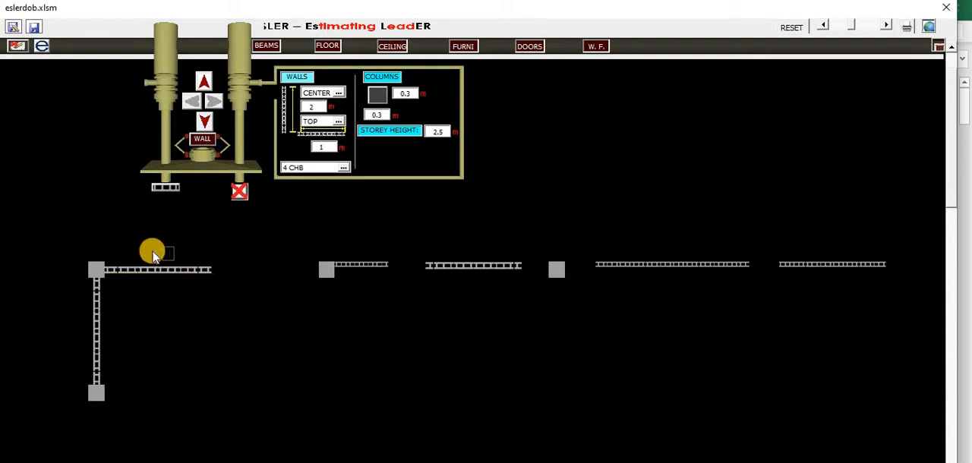
type("2")
left_click(172, 275)
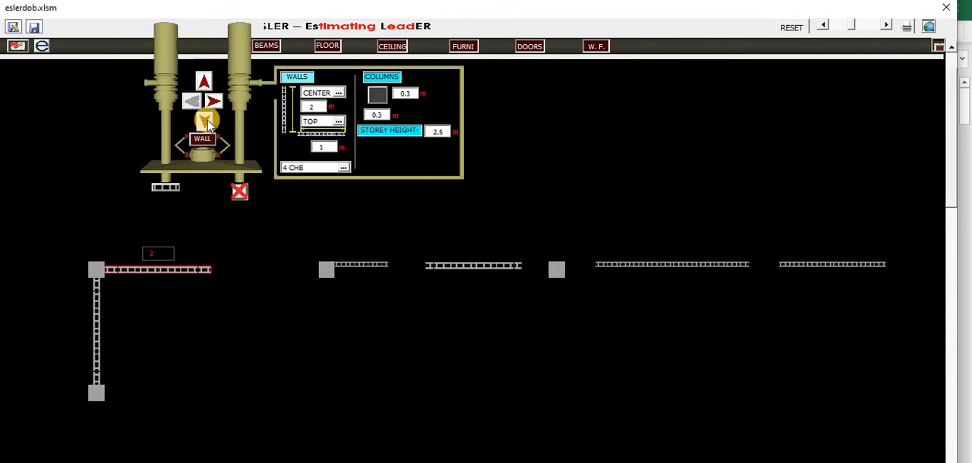
Build a right-aligned 2 m 4 CHB wall downward from the first horizontal wall's end, and extend that horizontal wall to the second column
left_click(339, 94)
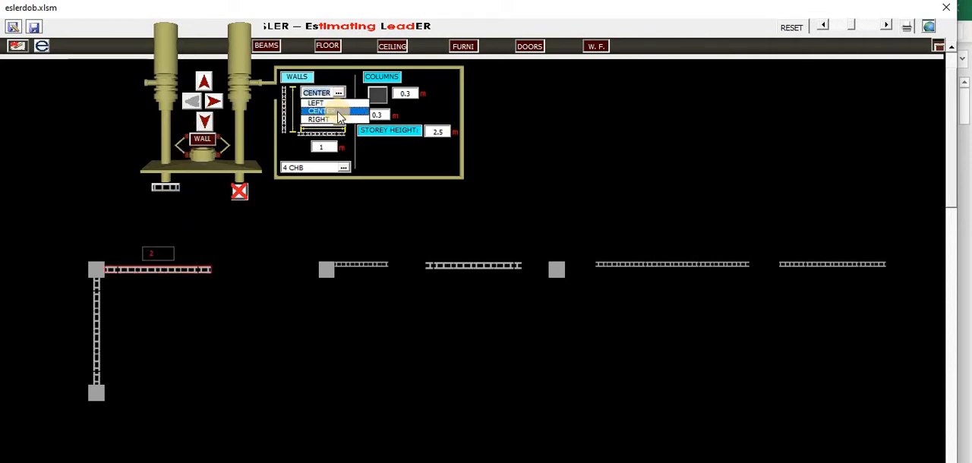
left_click(338, 122)
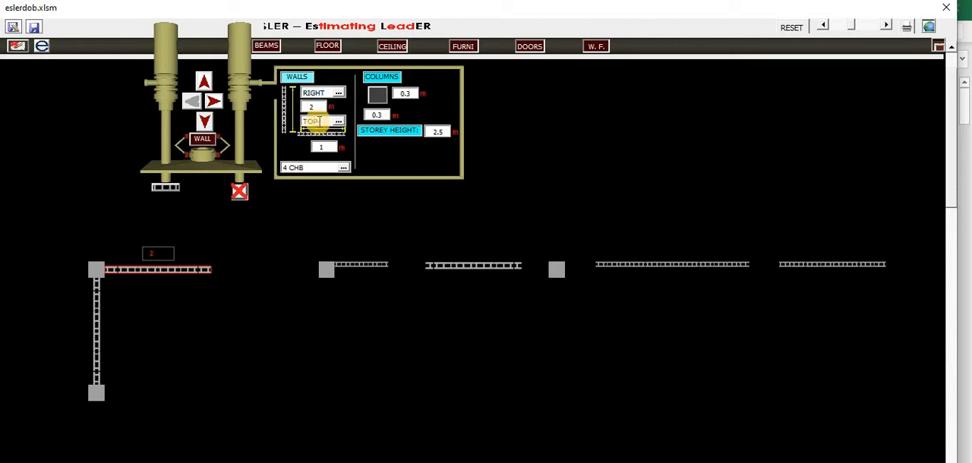
left_click(207, 124)
left_click_drag(194, 277, 317, 278)
left_click(188, 254)
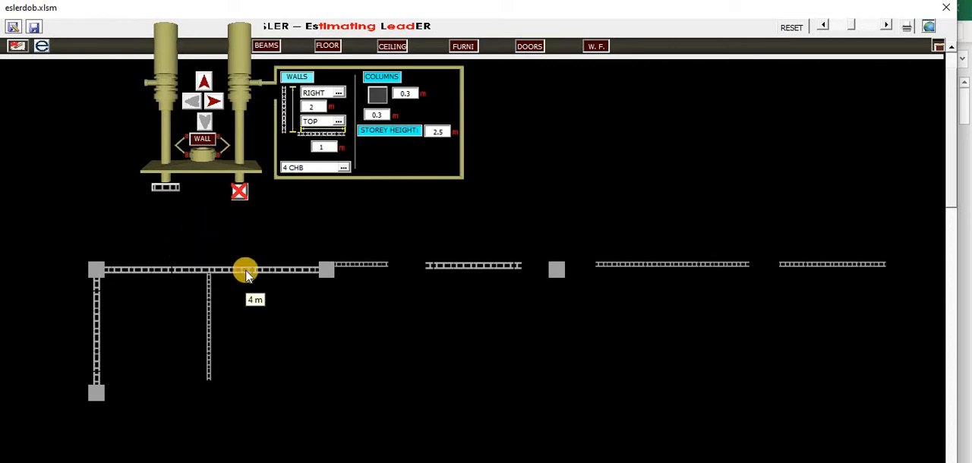
Show the first horizontal wall's finishes and divide its upper face into two stacked left panels and one full-height right panel
left_click(595, 46)
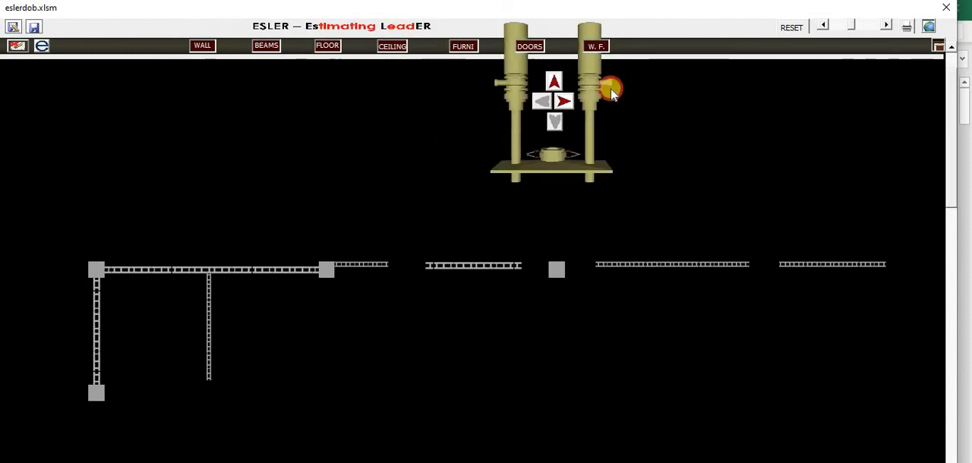
left_click(178, 271)
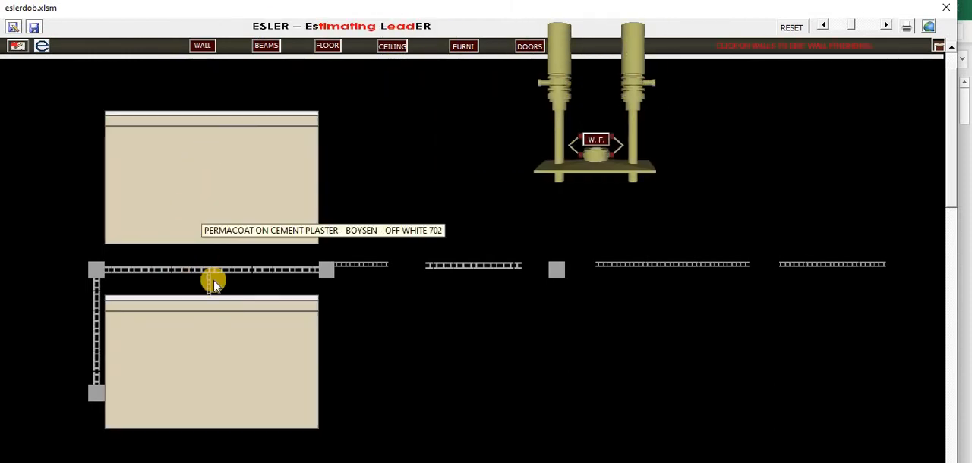
mouse_move(233, 191)
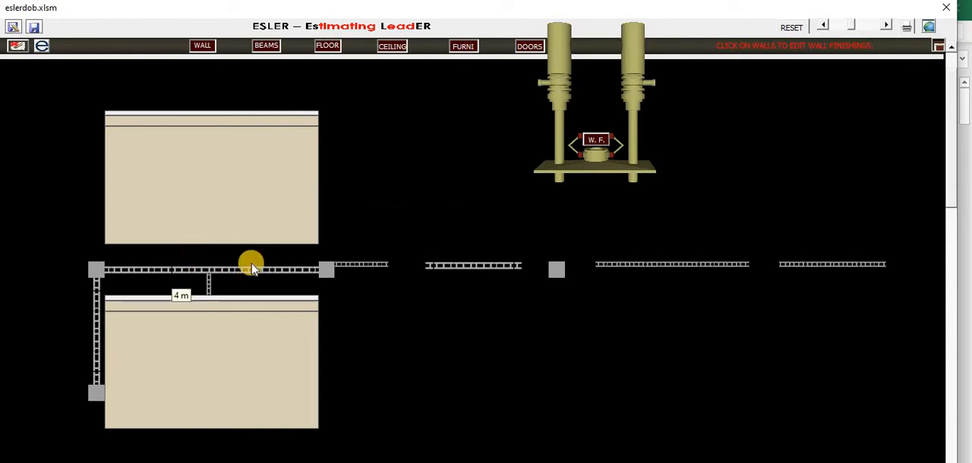
left_click(242, 236)
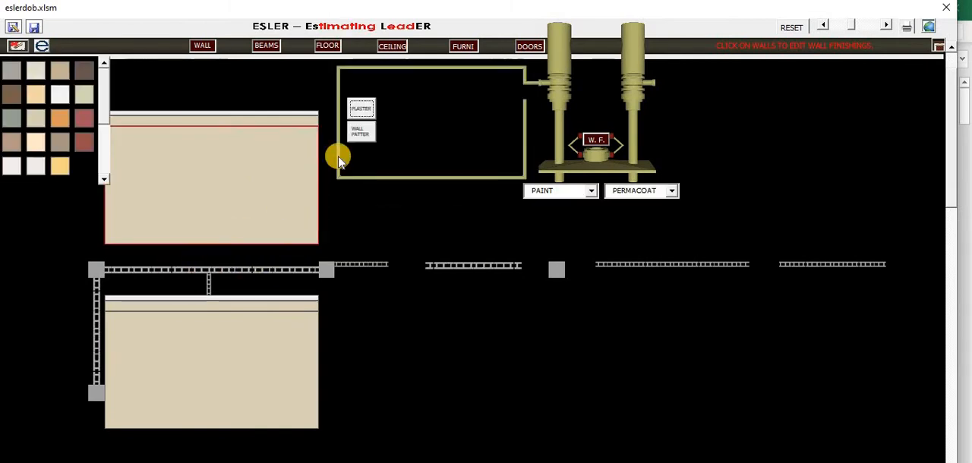
left_click(363, 134)
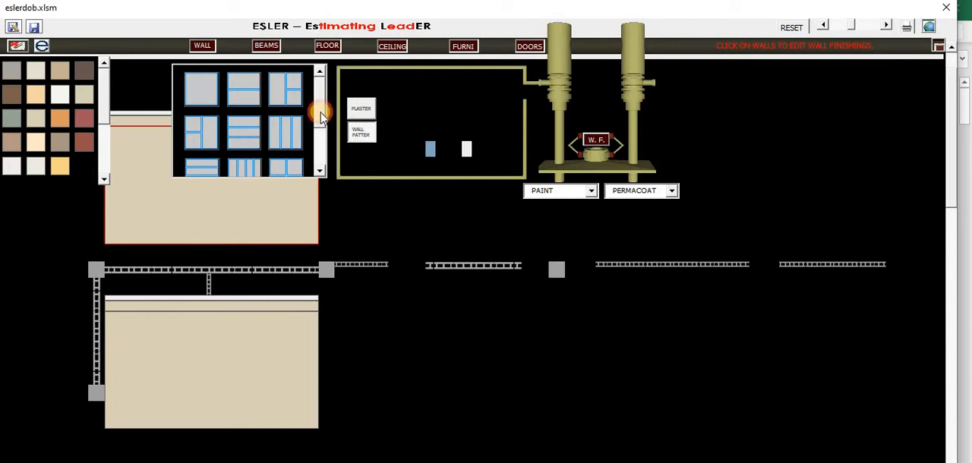
left_click_drag(320, 114, 319, 91)
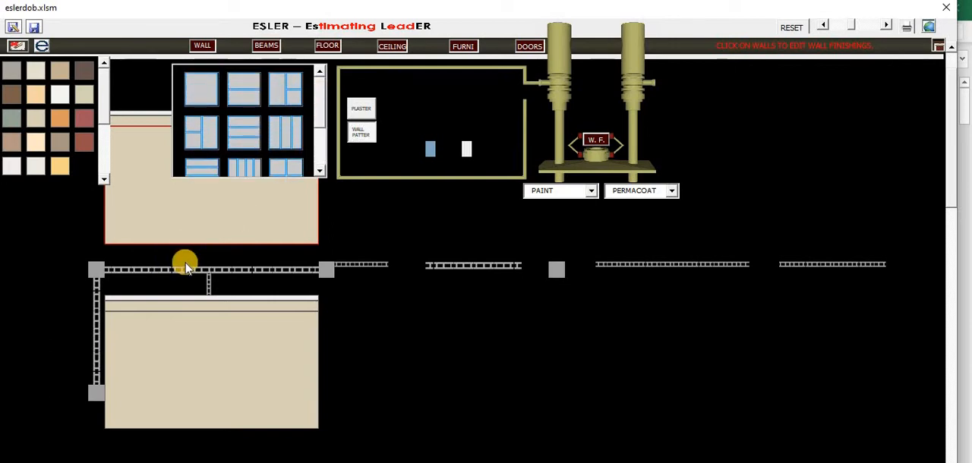
left_click(209, 142)
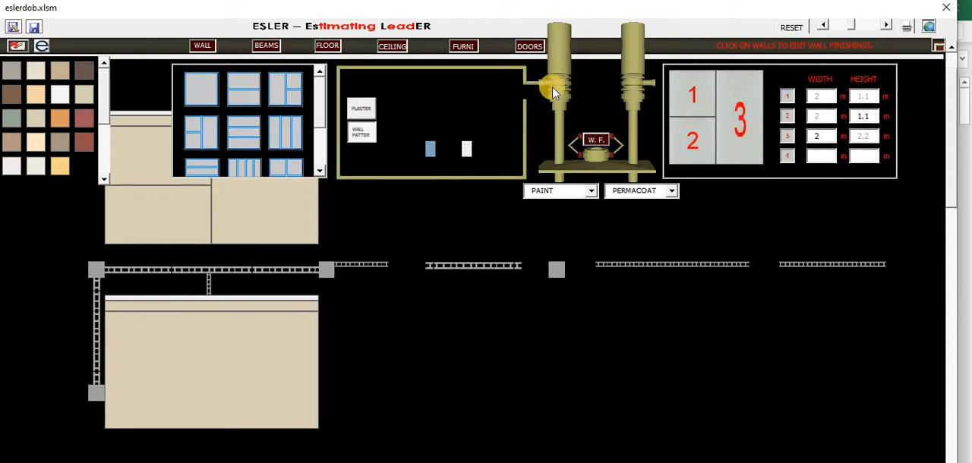
Divide the wall's lower face into the same three-panel pattern and paint its upper-left panel Boysen Tile Red 771
left_click(205, 205)
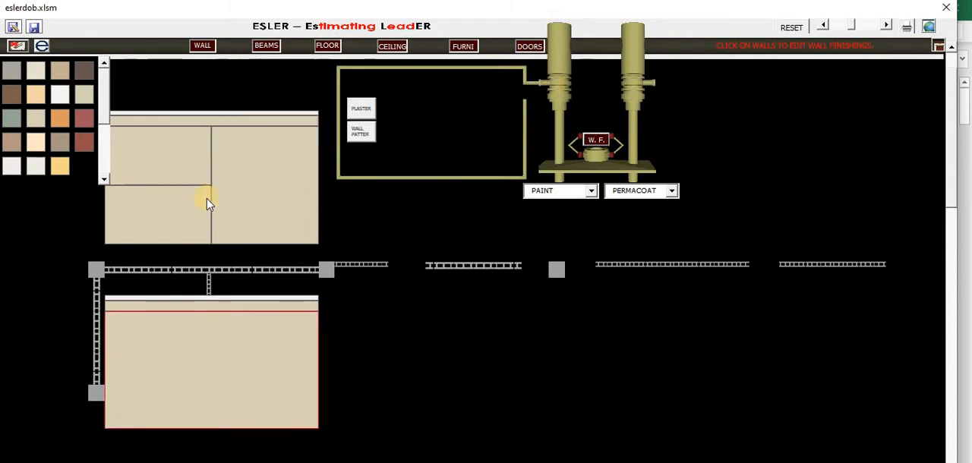
left_click(361, 133)
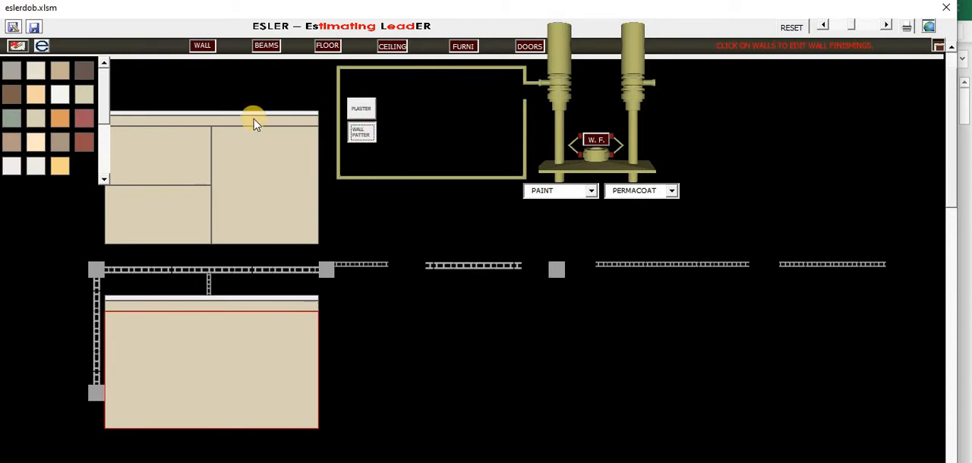
left_click(193, 353)
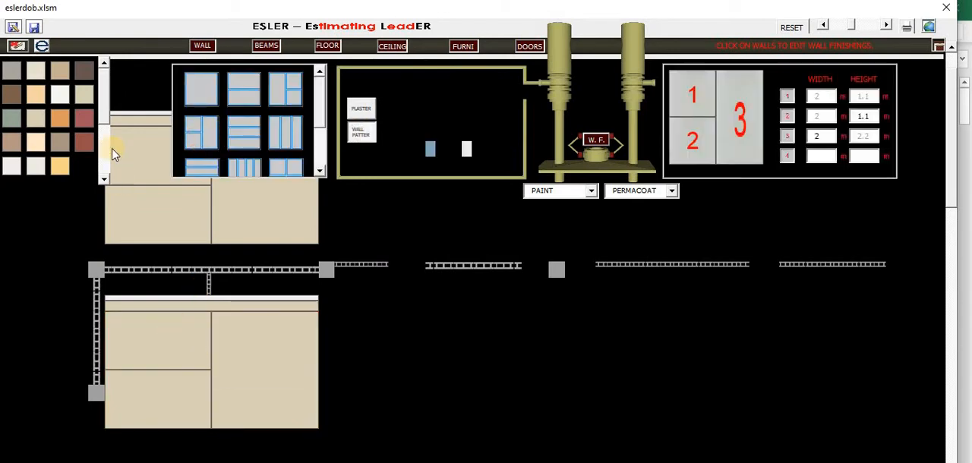
left_click(86, 142)
left_click(171, 371)
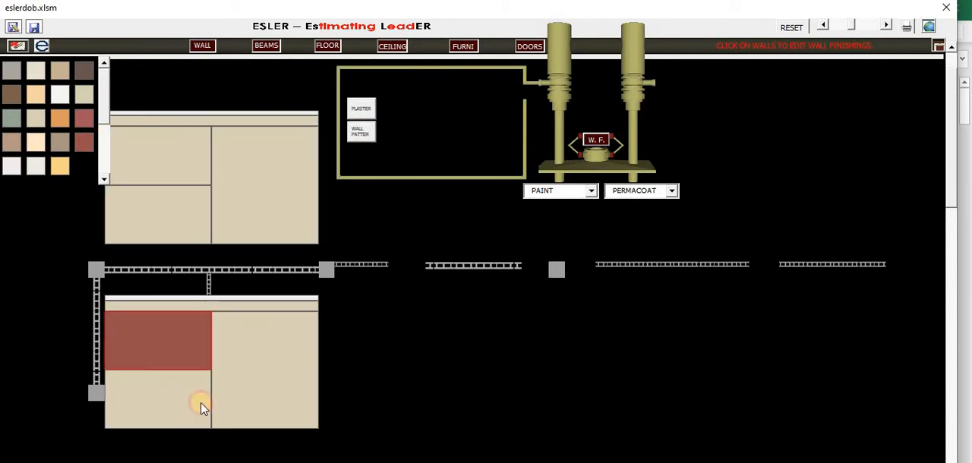
Finish the lower face's bottom-left panel with 20 x 30 cm Charms Topaz tiles and F16 Cream grout
left_click(201, 408)
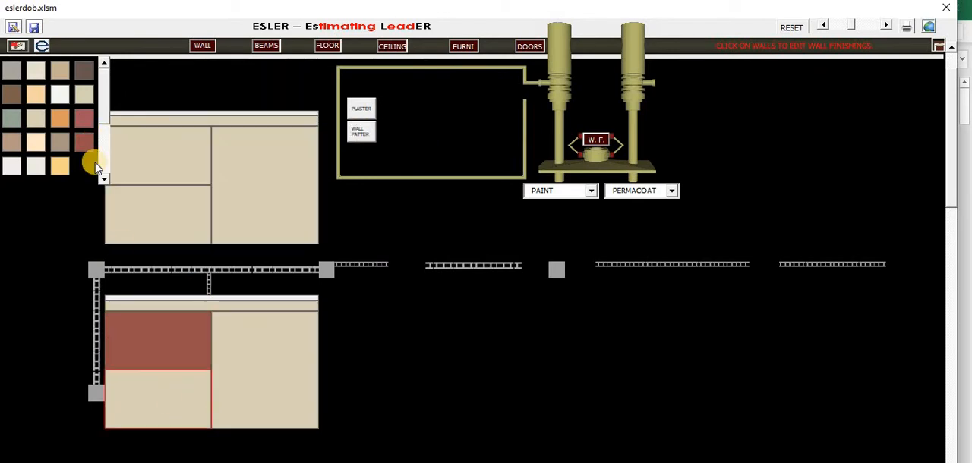
left_click(592, 193)
left_click(574, 211)
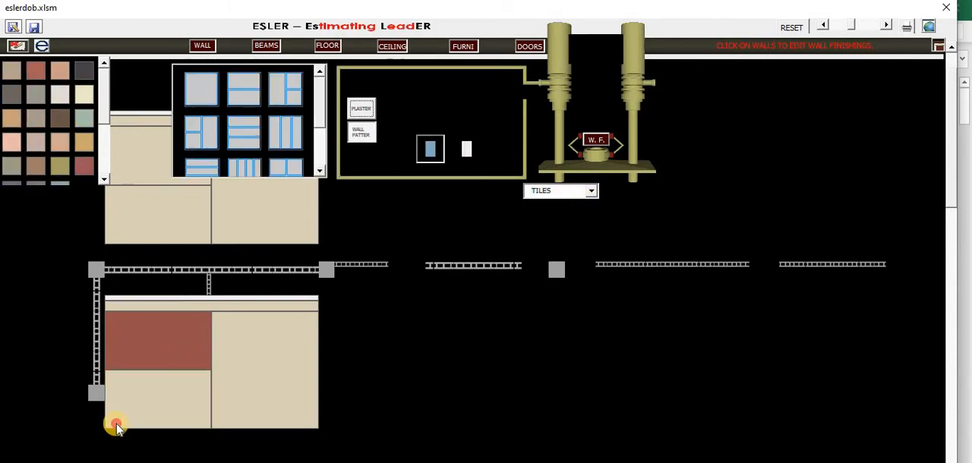
left_click(139, 397)
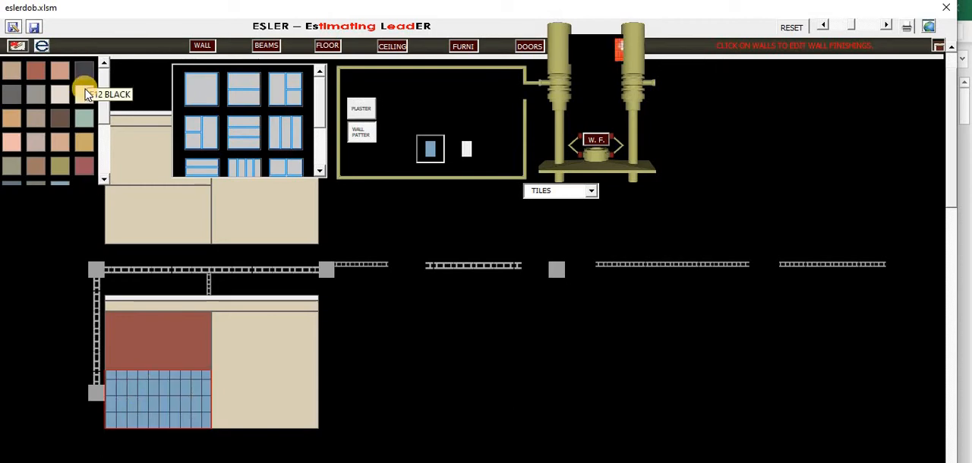
left_click(85, 129)
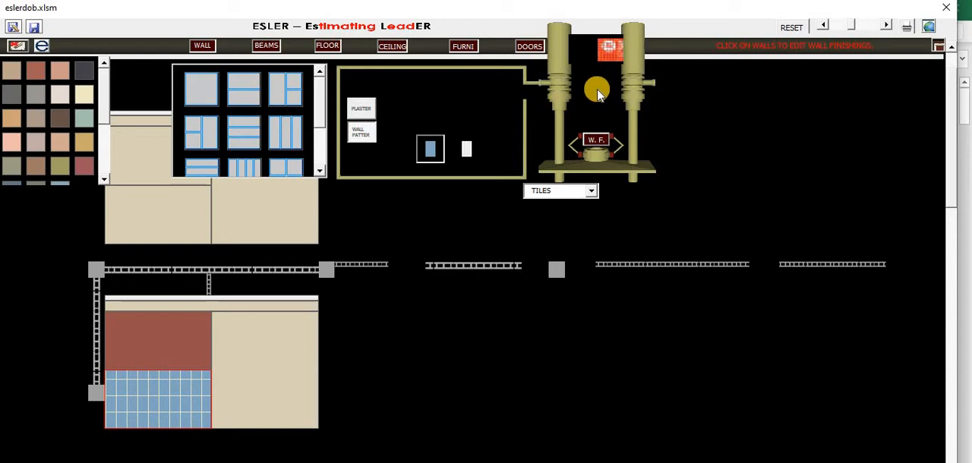
Generate the cost estimate sheet for the wall finishes and return to the plan
left_click(933, 29)
left_click(868, 46)
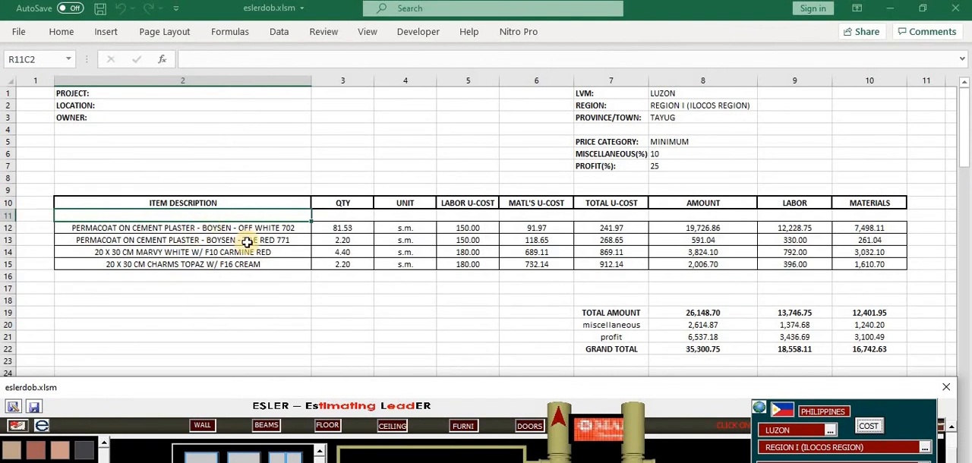
left_click(558, 421)
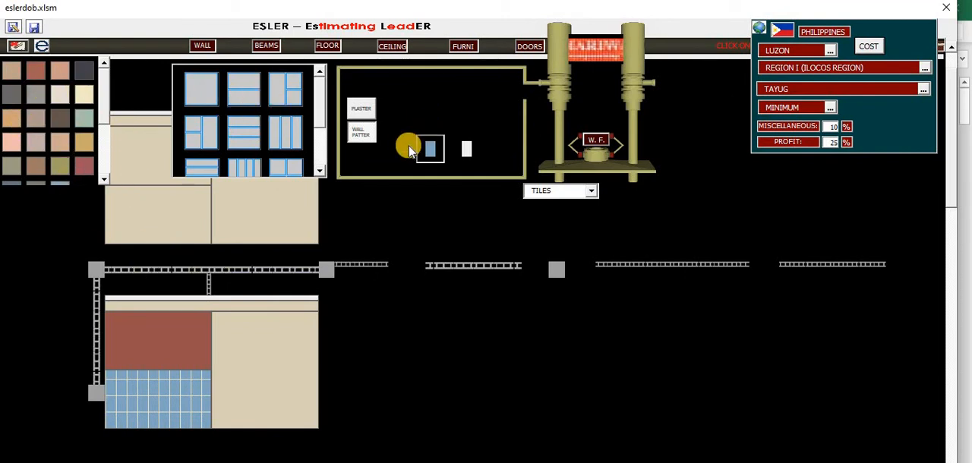
Tile the right panel of the first wall's upper face with 20 x 30 cm Charms Topaz and close the wall's finish view
left_click(269, 225)
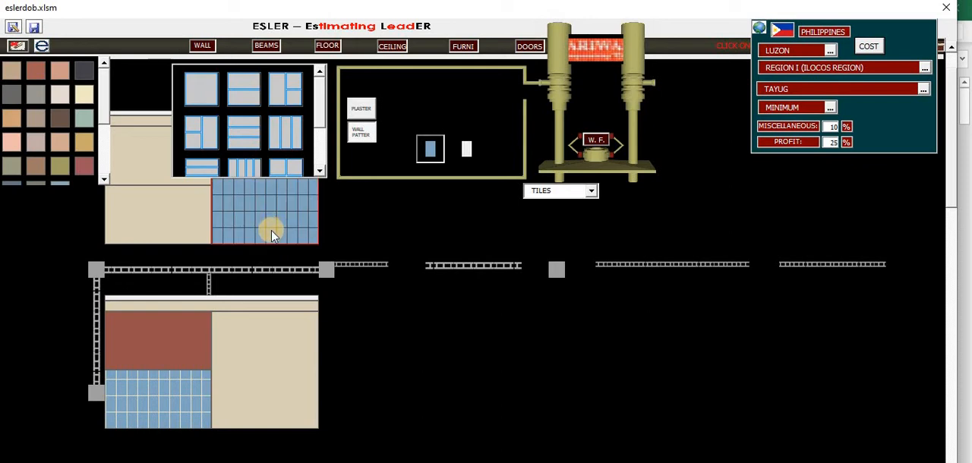
left_click(602, 88)
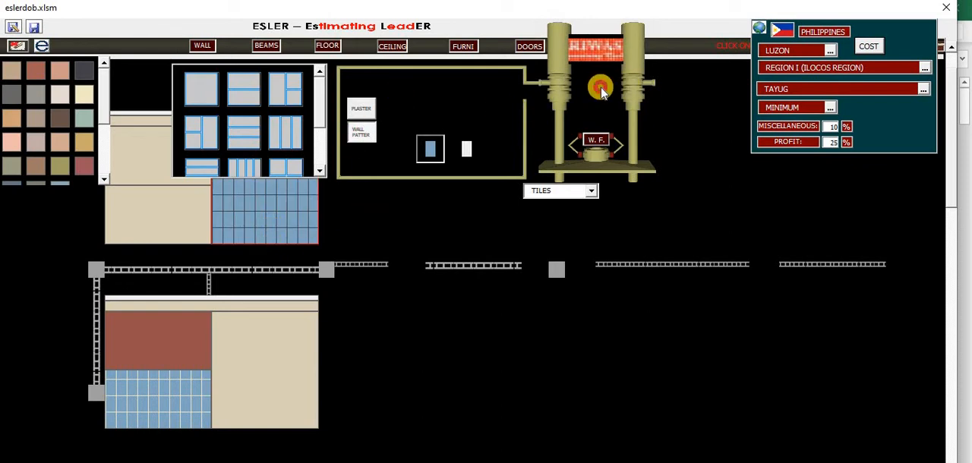
left_click(527, 91)
left_click(594, 91)
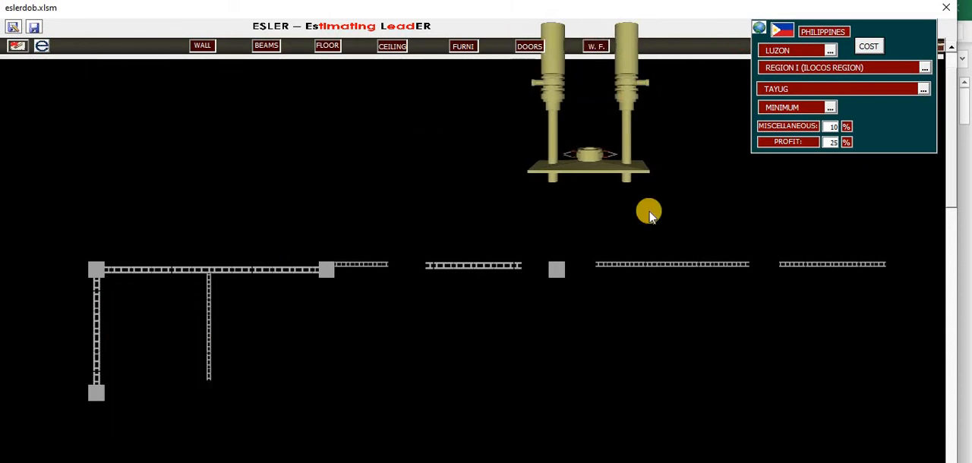
Paint the wall beside the third column with orange Boysen Ojay 772 on its lower face and Boysen Pawn Beige 722 on its upper face
left_click(650, 265)
left_click(661, 333)
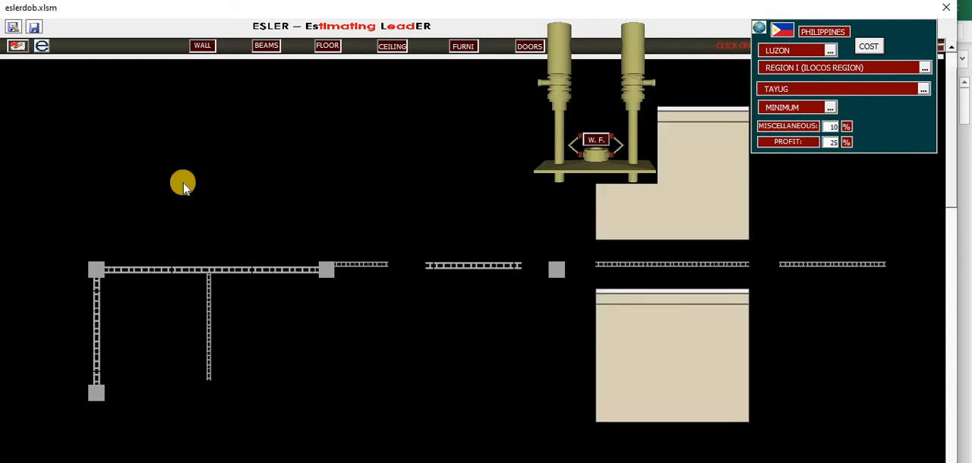
left_click(65, 128)
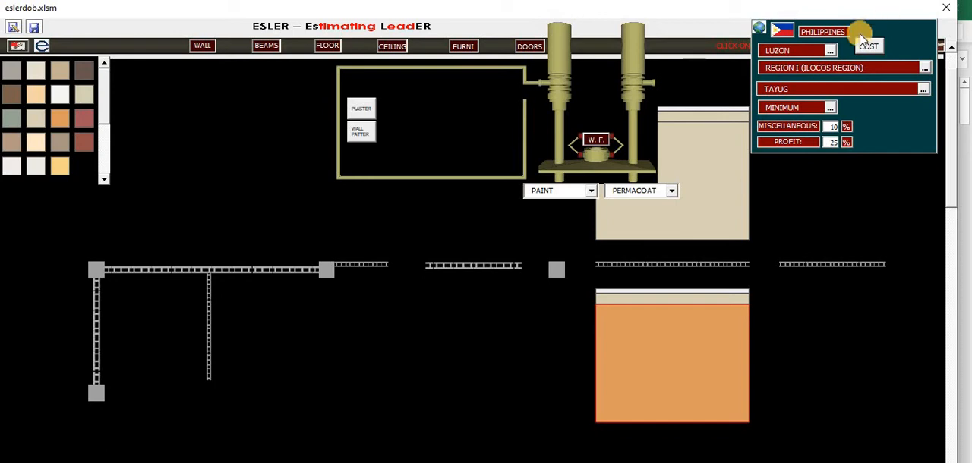
left_click(729, 197)
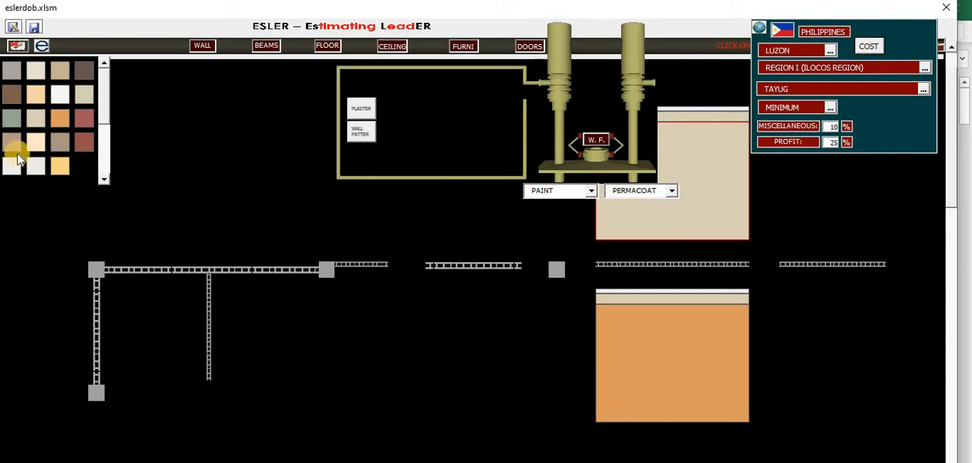
left_click(12, 141)
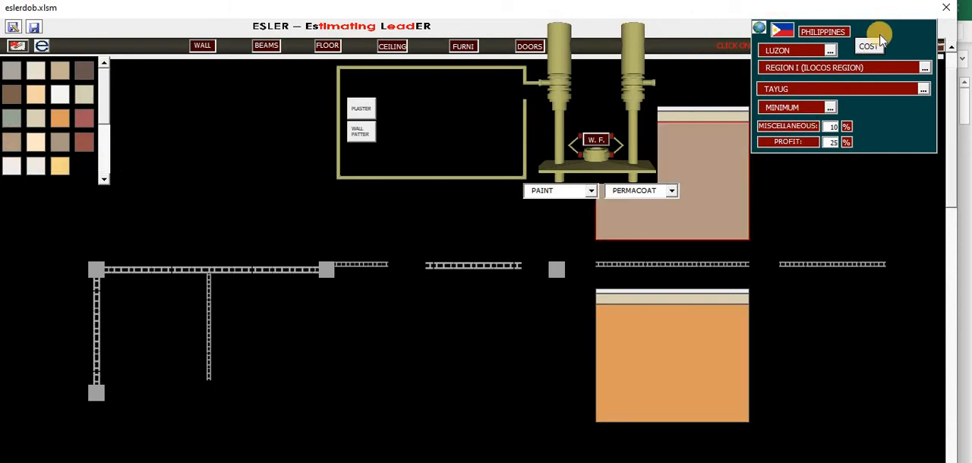
Generate the updated cost estimate sheet, review its itemized material and labor breakdowns, and return to the plan
left_click(871, 47)
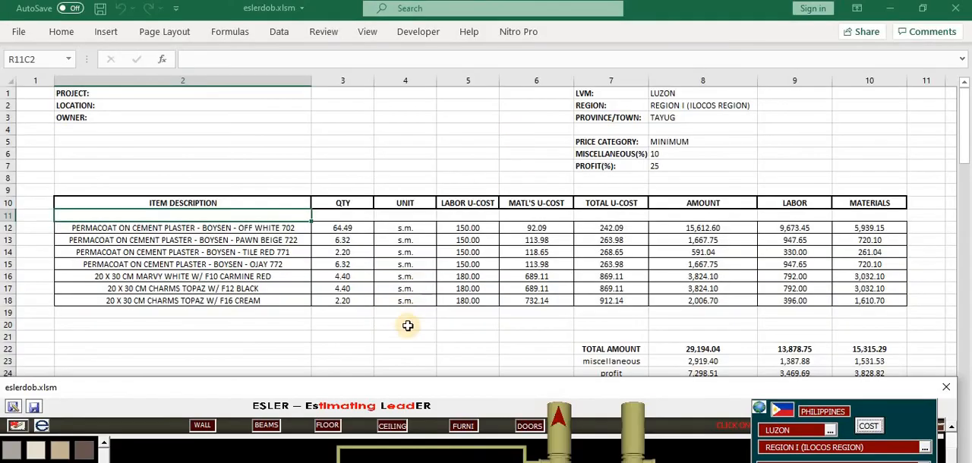
left_click_drag(436, 395, 523, 403)
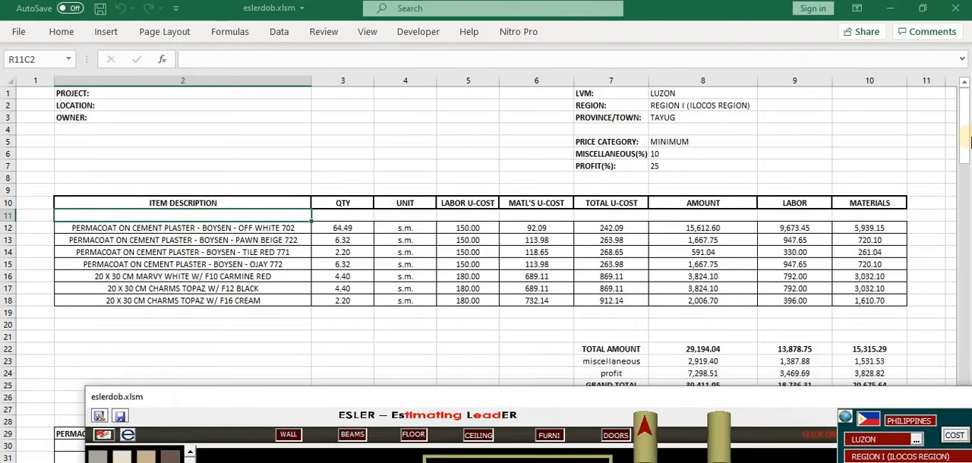
left_click_drag(968, 204, 968, 194)
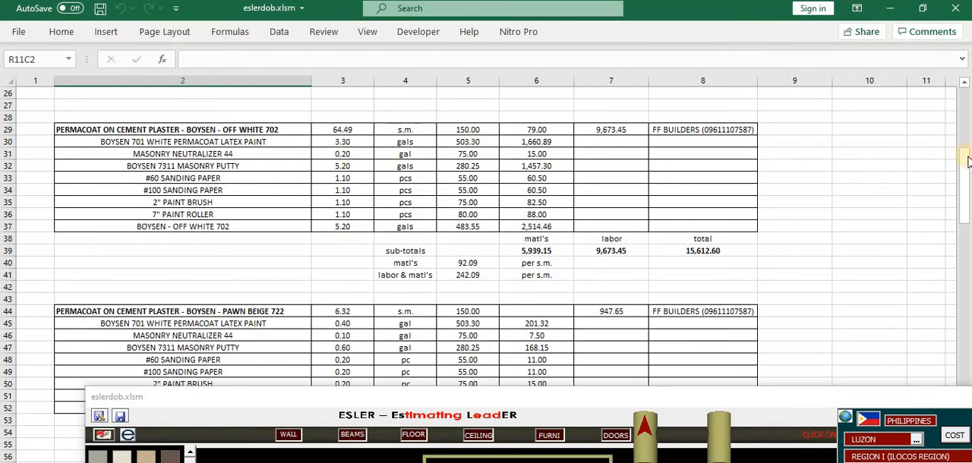
left_click_drag(967, 163, 650, 435)
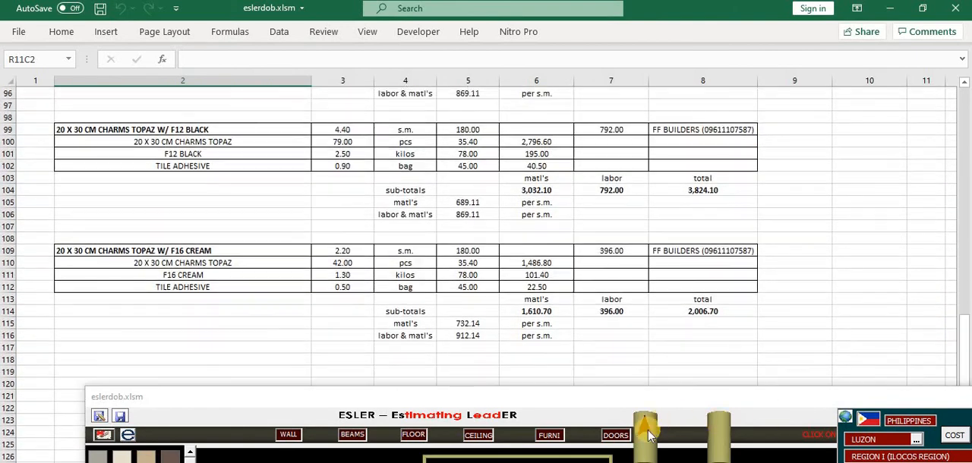
left_click(645, 435)
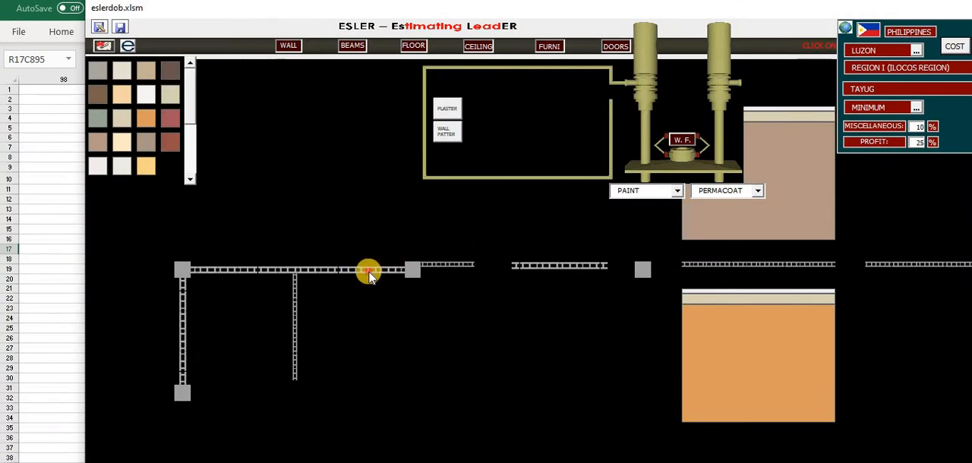
On the first wall's upper face, paint the bottom-left panel gray-green and the top-left panel Boysen Pawn Beige 722
left_click(369, 272)
left_click(256, 216)
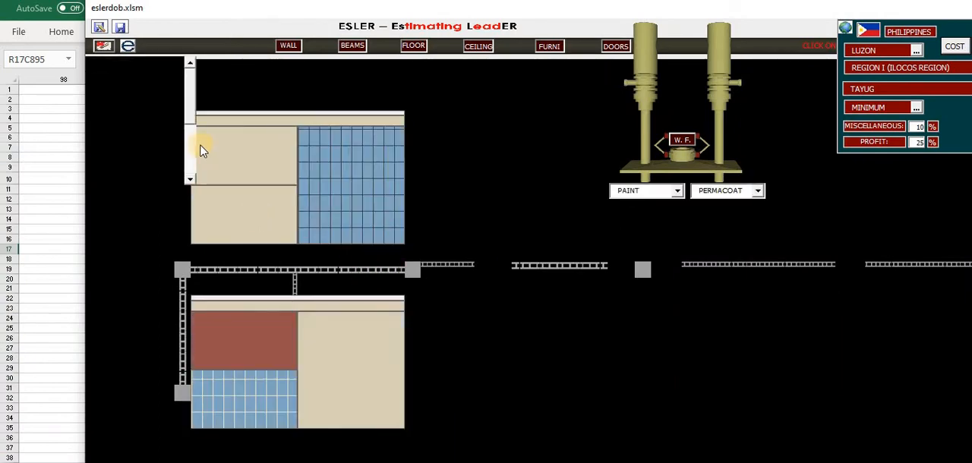
left_click(244, 150)
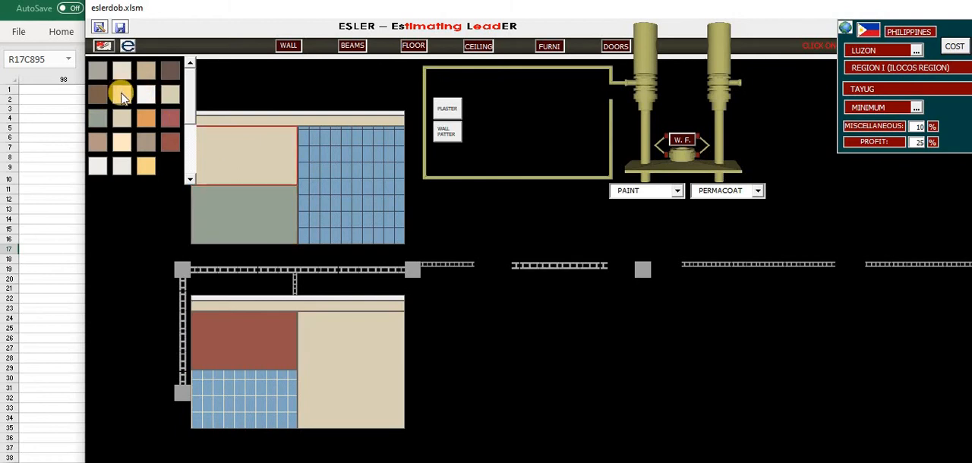
left_click(101, 142)
Paint the upper face's top-left panel pinkish tan and the lower face's right panel Boysen Flat Latex White on the first wall
left_click(347, 342)
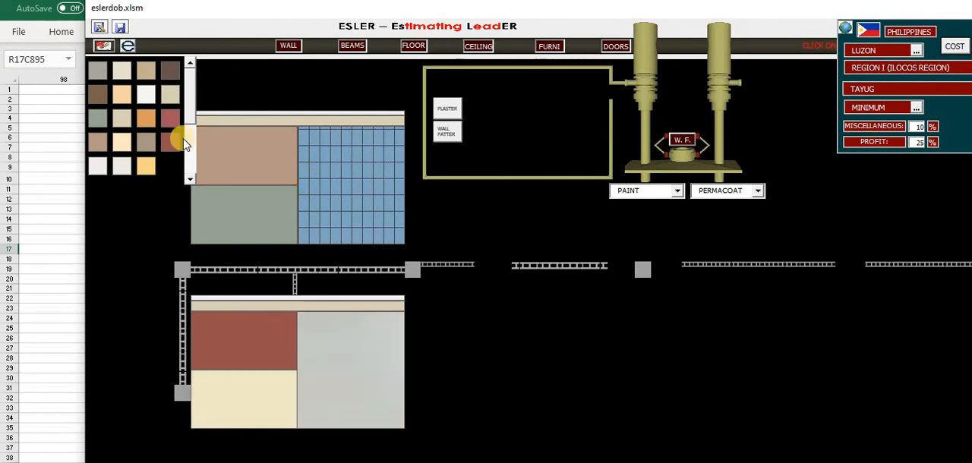
left_click(146, 96)
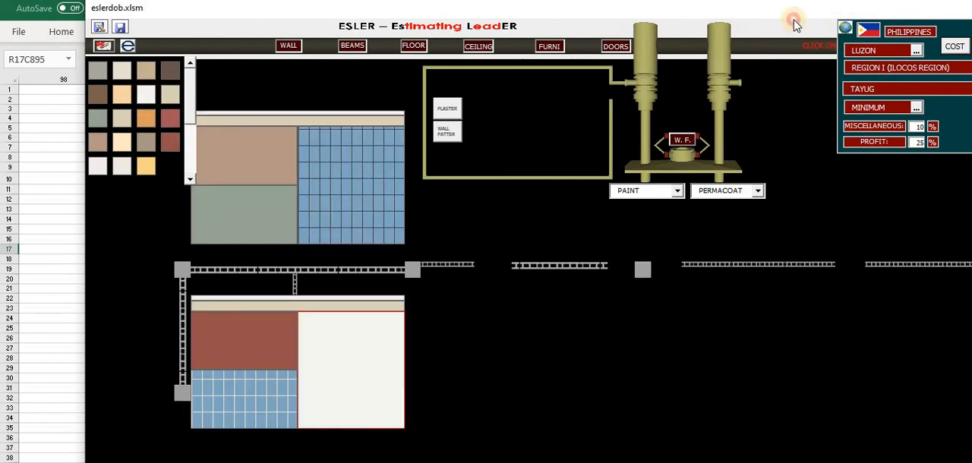
Generate the cost estimate sheet and examine the Flat Latex White paint and wall tile breakdowns
left_click_drag(794, 20, 648, 63)
left_click(810, 90)
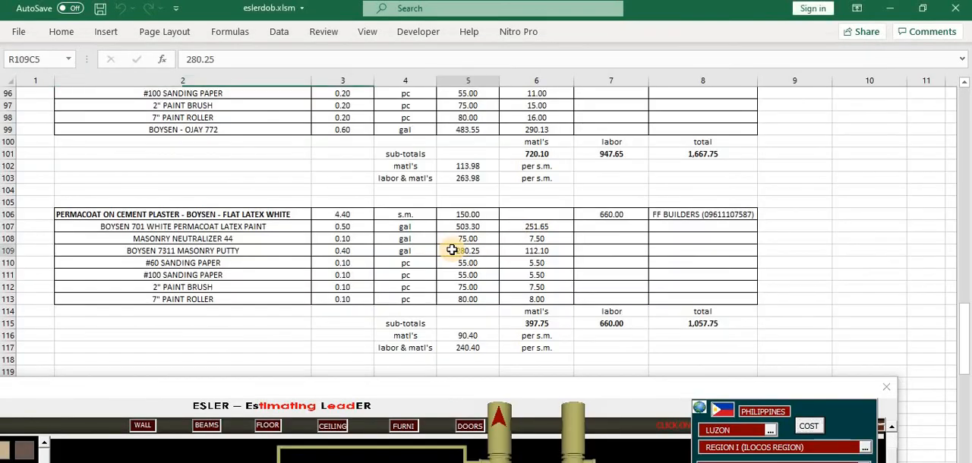
left_click(452, 250)
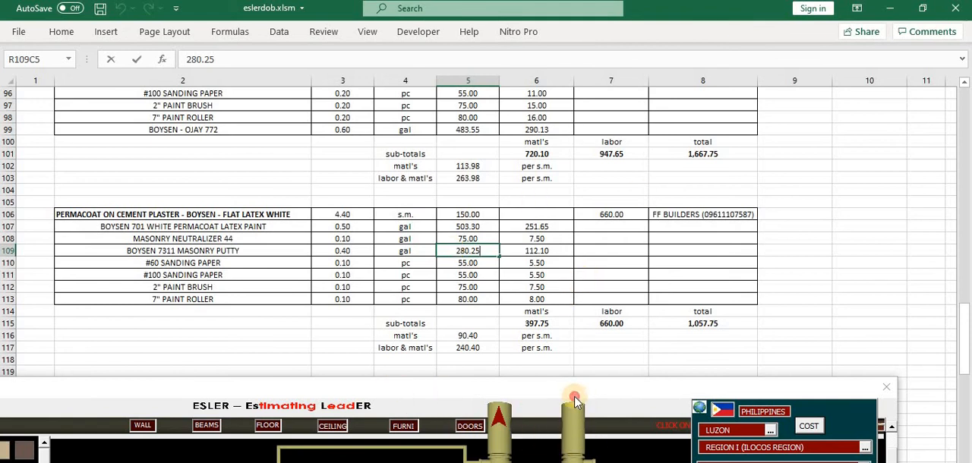
left_click(456, 336)
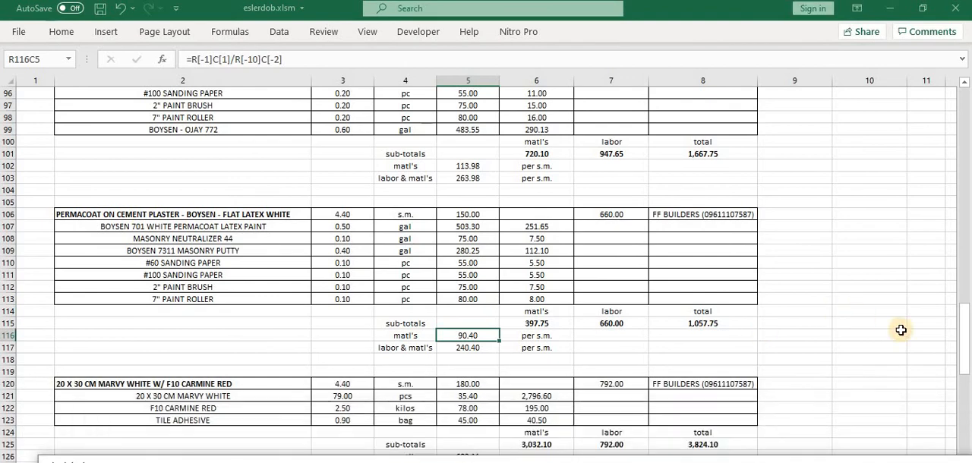
left_click_drag(966, 354, 962, 373)
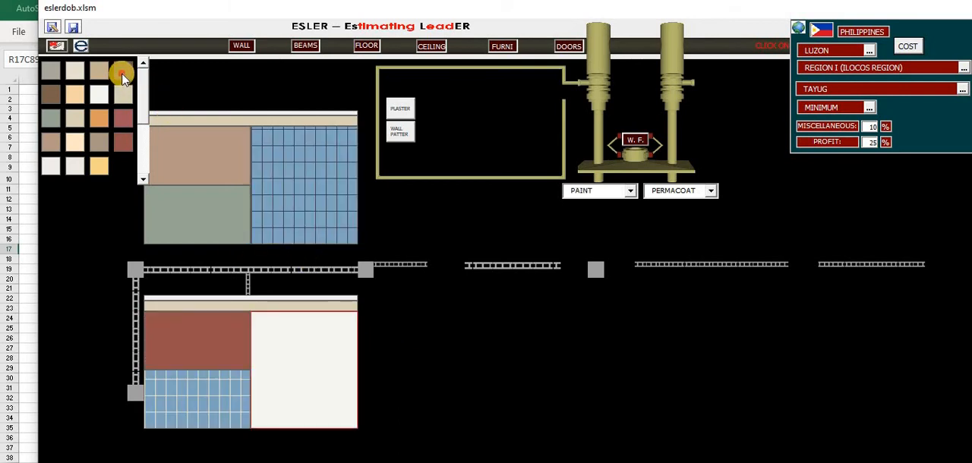
On the first wall, paint the lower face's right panel Boysen Chocolate Brown 780 and the upper face's top-left panel brown
left_click(278, 324)
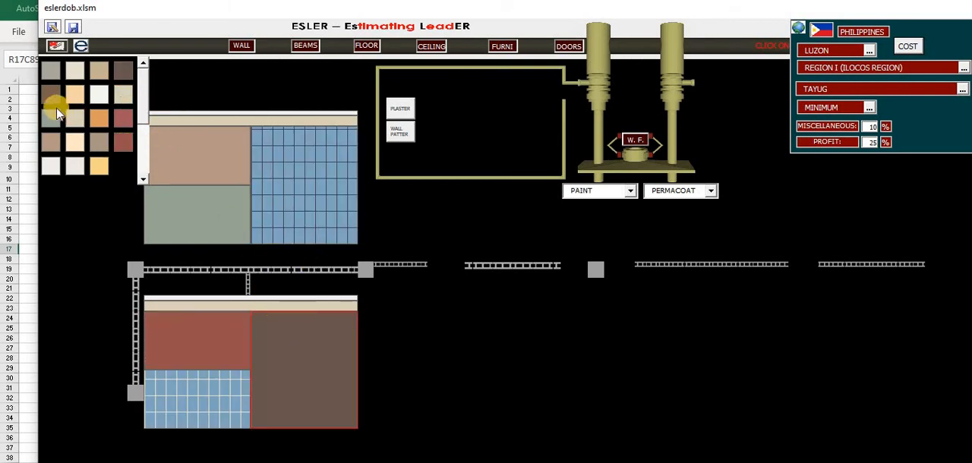
left_click(53, 94)
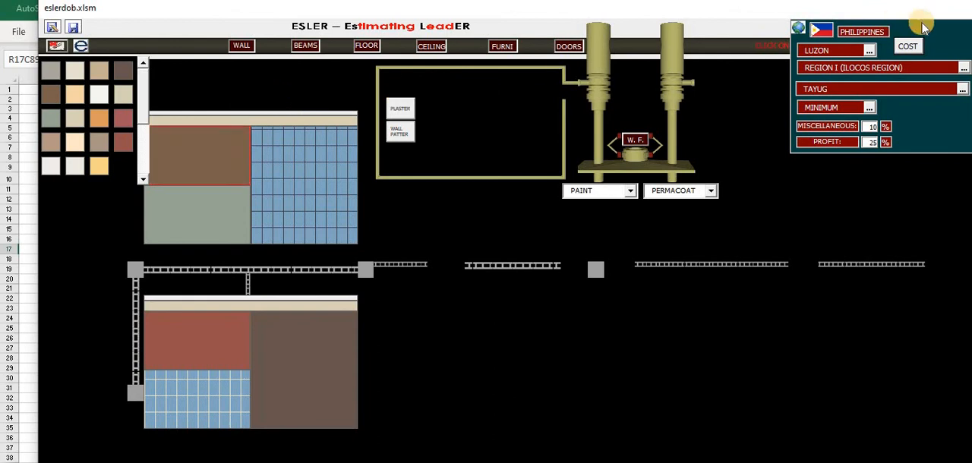
Regenerate the cost estimate sheet, examine the Chocolate Brown 780 and Charms Topaz tile breakdowns, and return to the plan
left_click(908, 47)
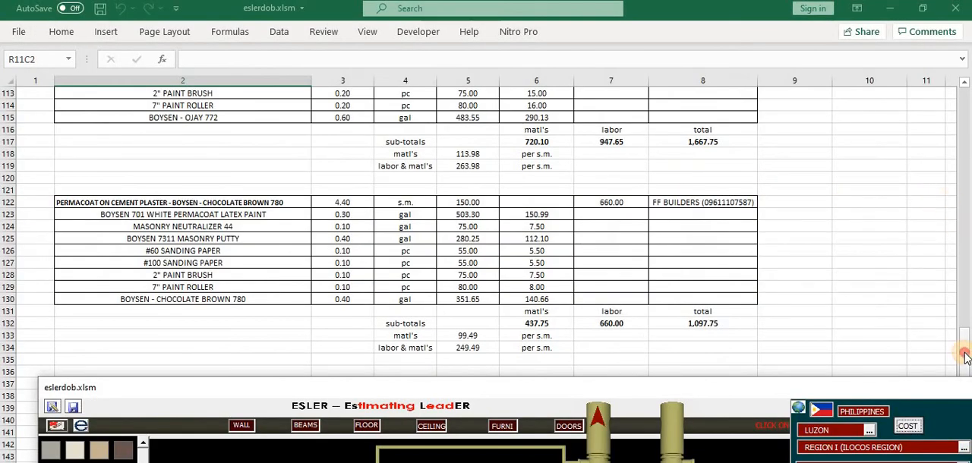
left_click_drag(964, 356, 967, 424)
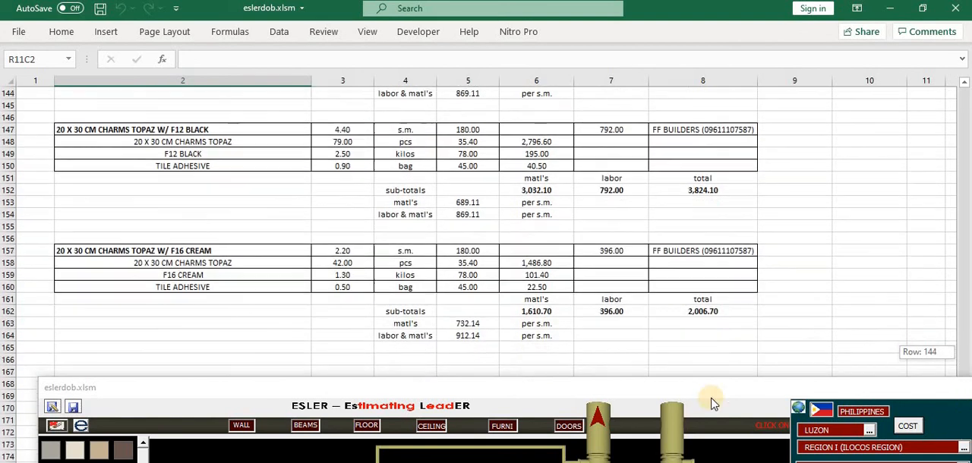
left_click(599, 424)
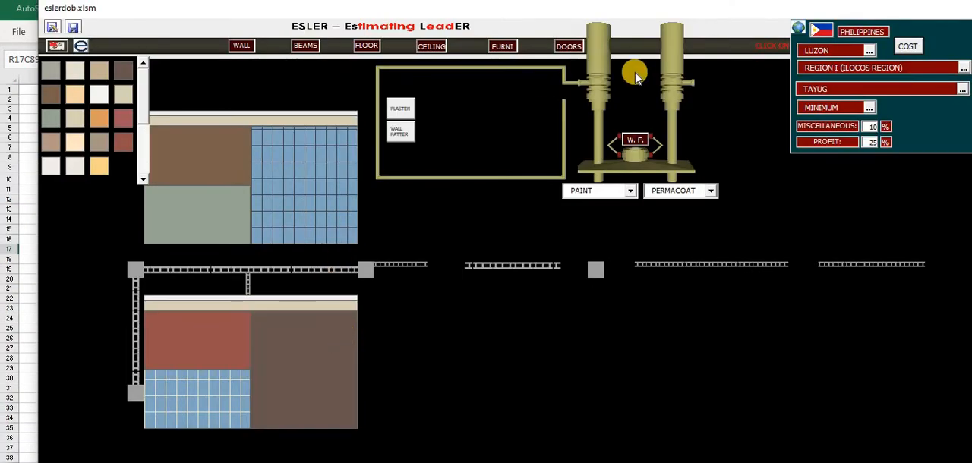
Close the first wall's finish view and paint the lower face of the wall beside the third column Boysen Tile Red 771
left_click(635, 75)
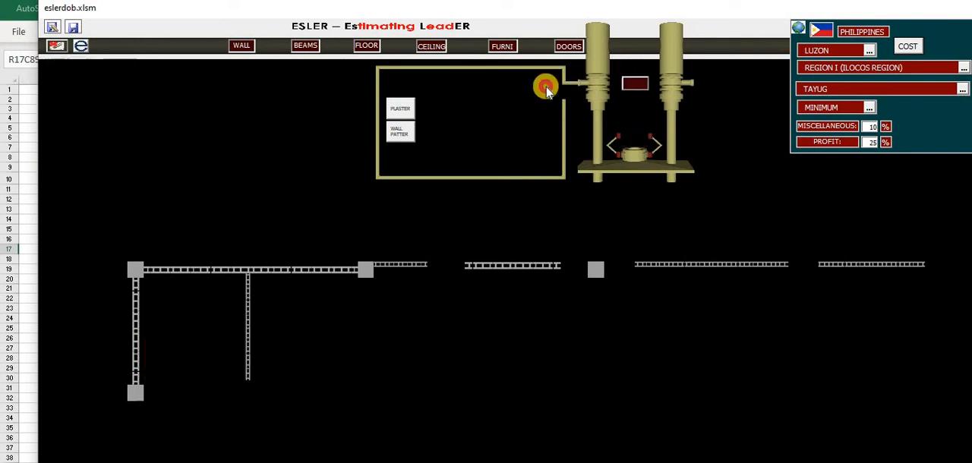
left_click(237, 122)
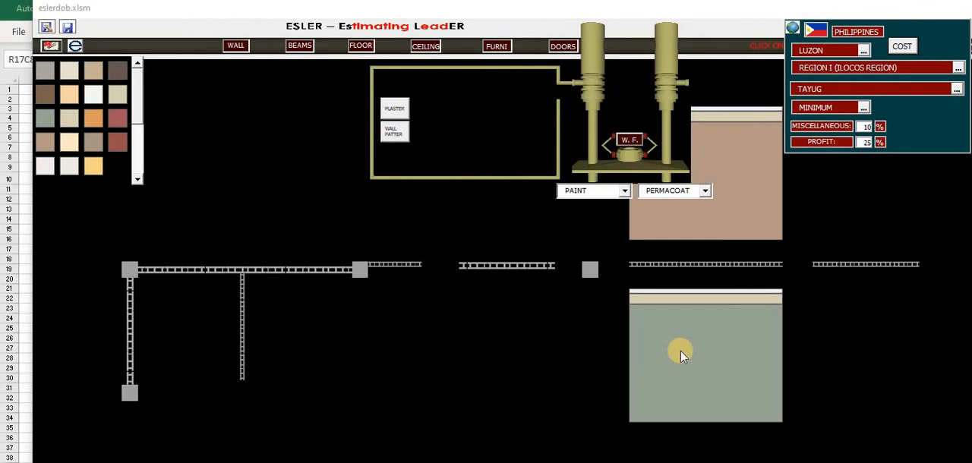
left_click(582, 311)
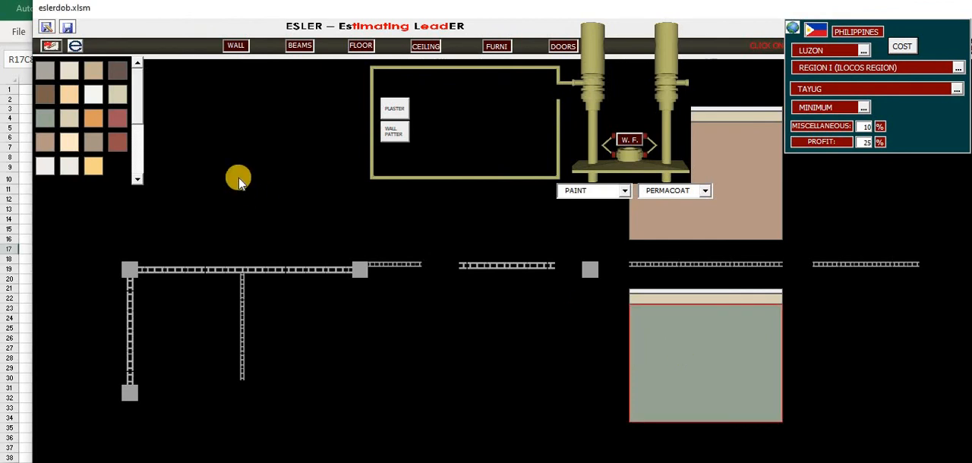
left_click(118, 145)
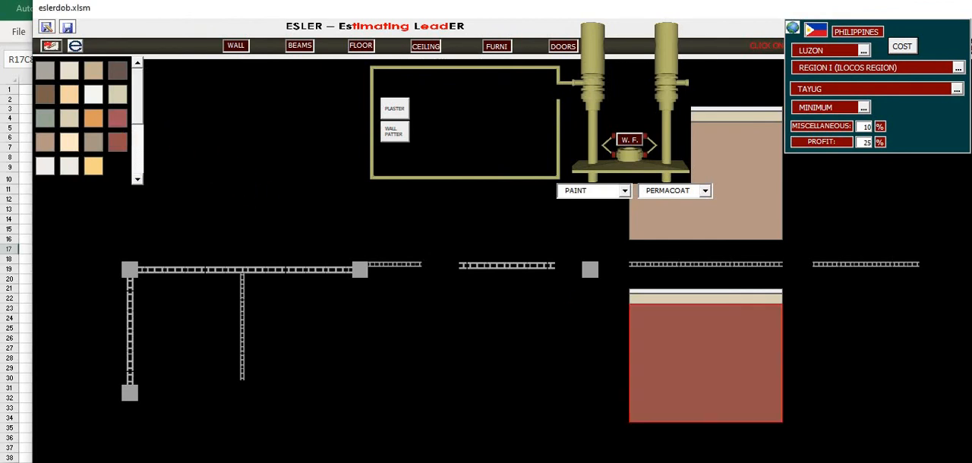
Update the cost estimate sheet, examine the Tile Red 771 and other paint breakdowns, and bring the plan back into view
left_click(900, 47)
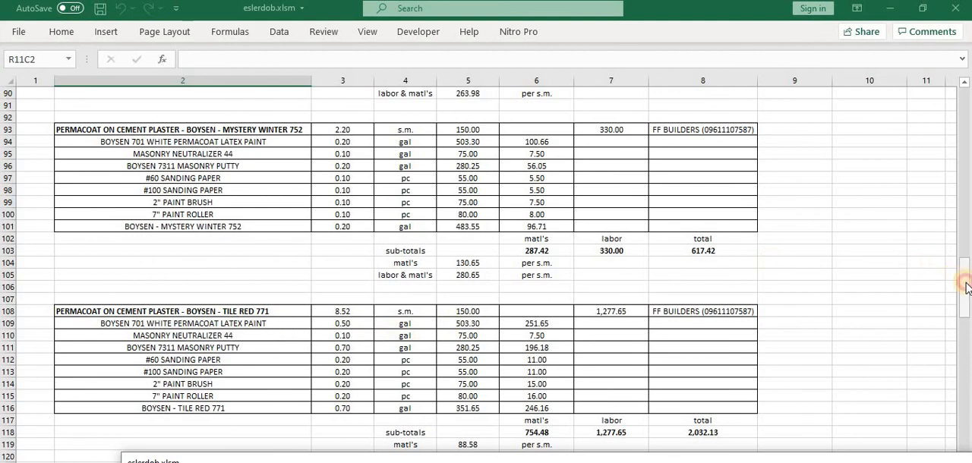
left_click_drag(966, 286, 667, 328)
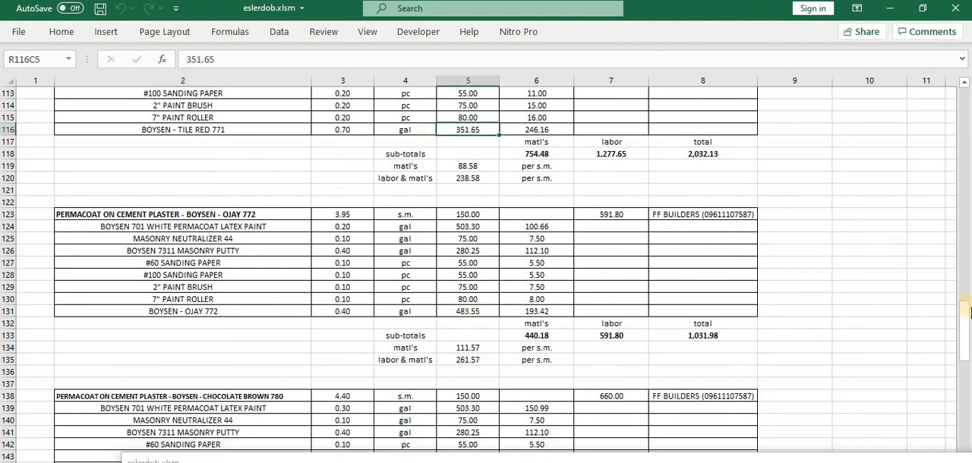
left_click_drag(966, 322, 968, 269)
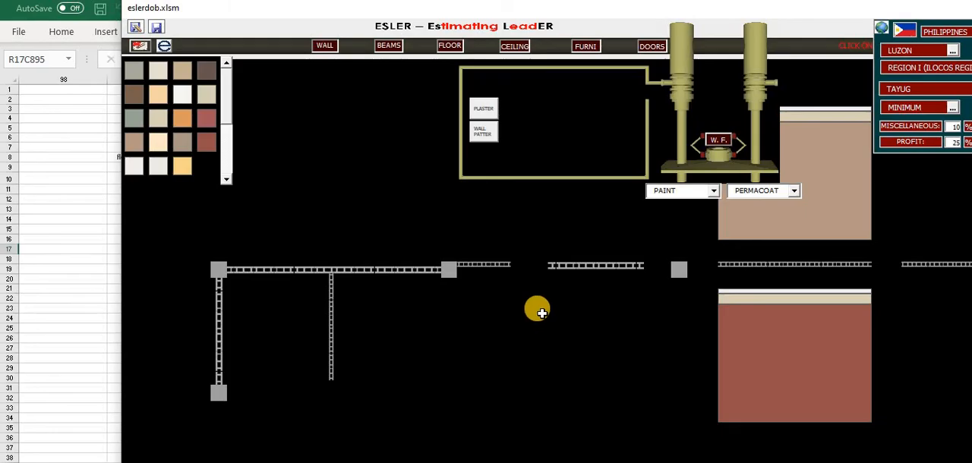
left_click_drag(567, 17, 449, 18)
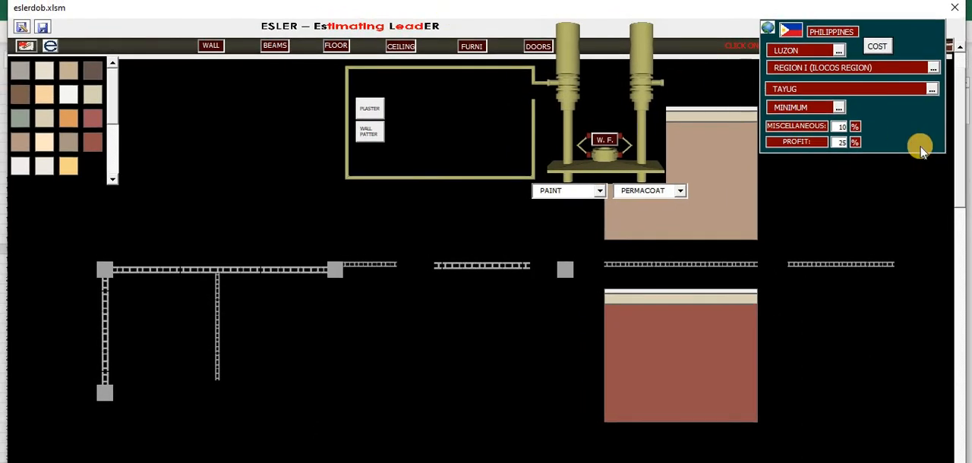
Hide the general settings and delete the beam running along the interior partition wall
left_click(769, 29)
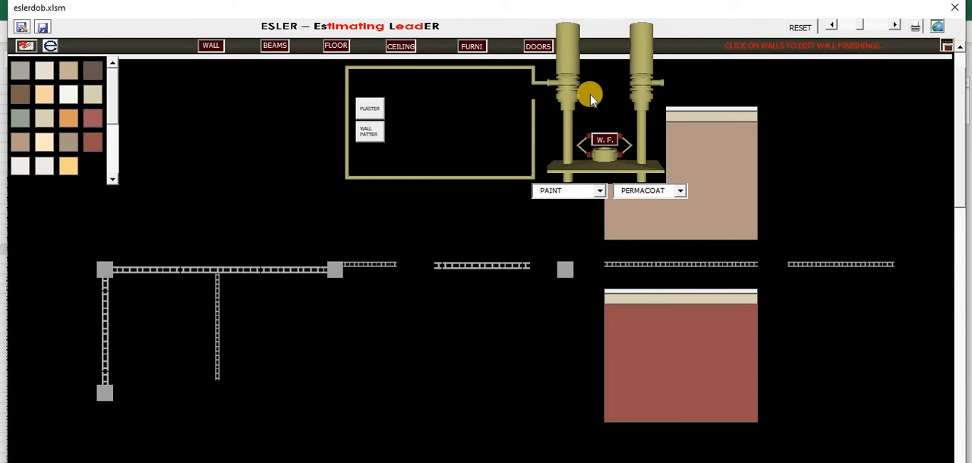
mouse_move(590, 97)
left_mouse_down()
mouse_move(274, 82)
mouse_move(202, 91)
left_mouse_up()
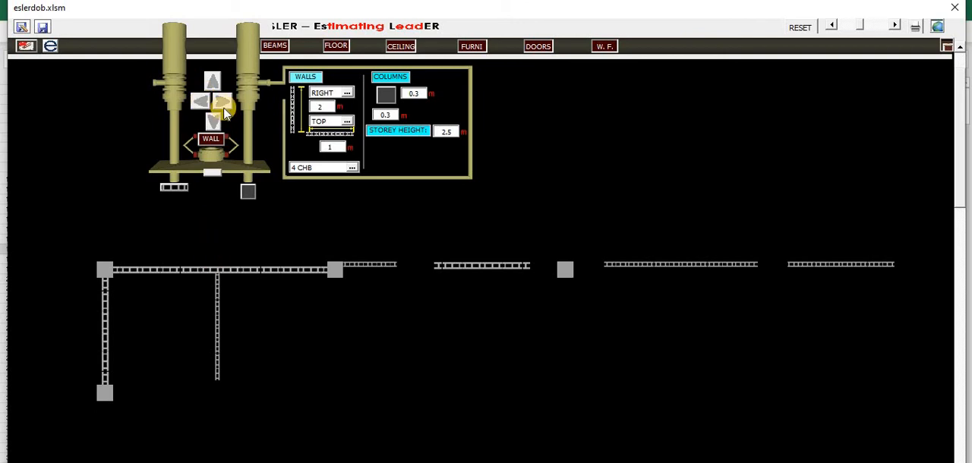
left_click(264, 47)
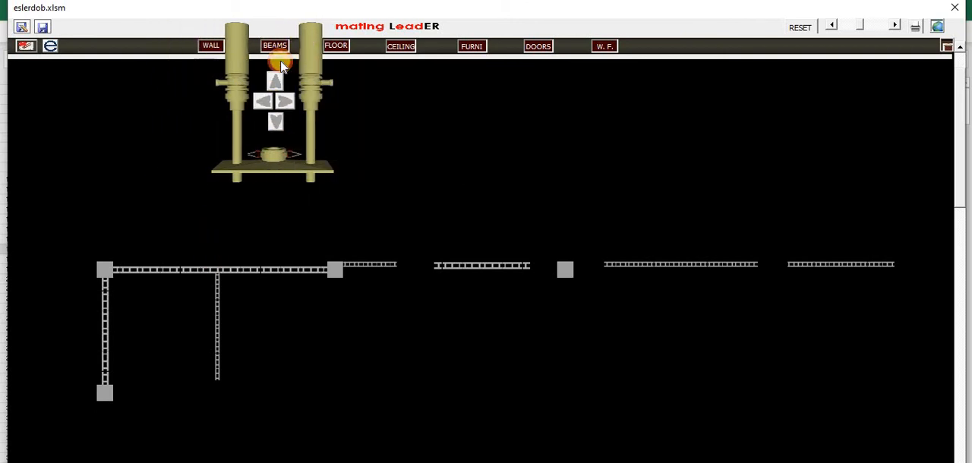
left_click(213, 296)
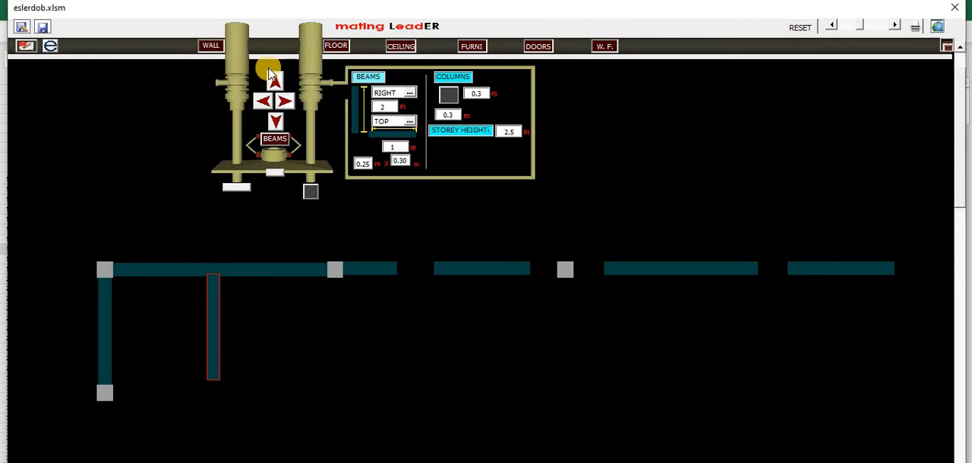
left_click(26, 47)
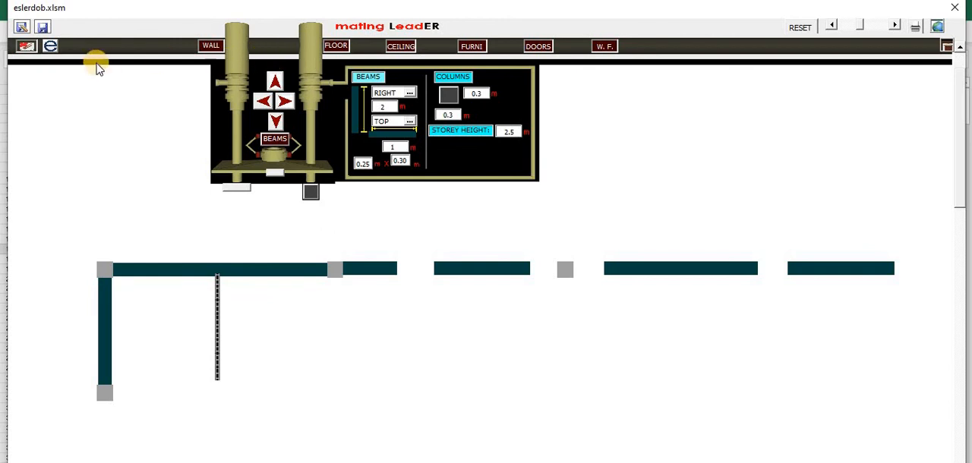
Switch to the wall finishes and display the finished faces of the first wall and of the interior partition wall
left_click(212, 47)
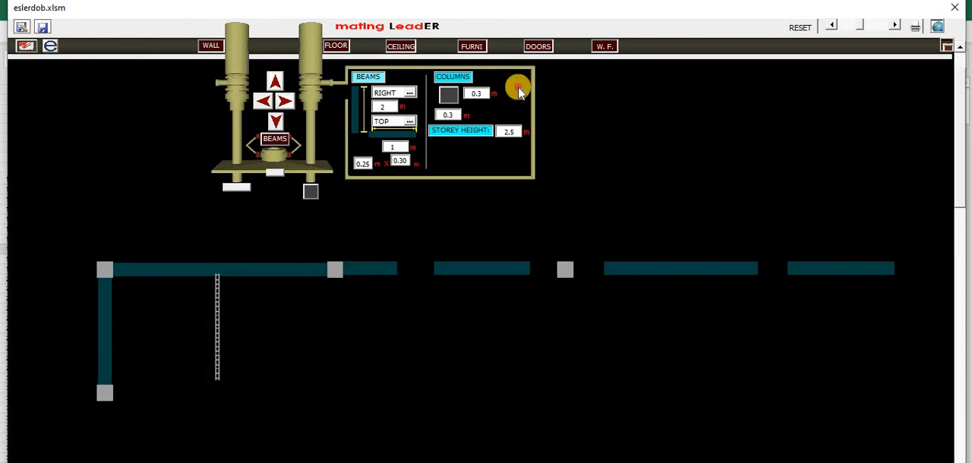
left_click(255, 272)
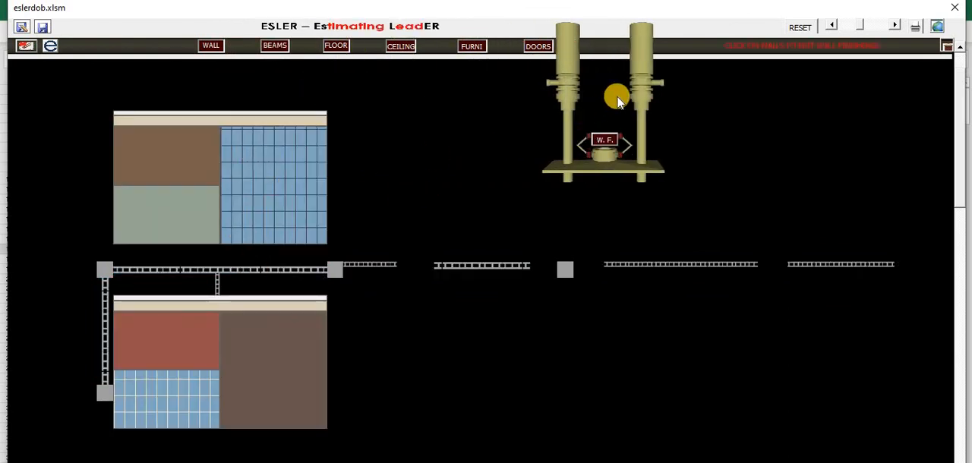
left_click(217, 288)
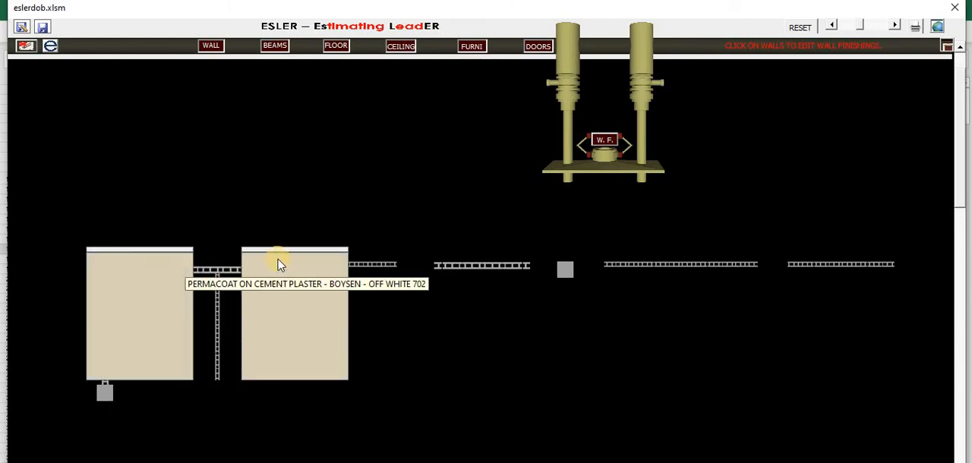